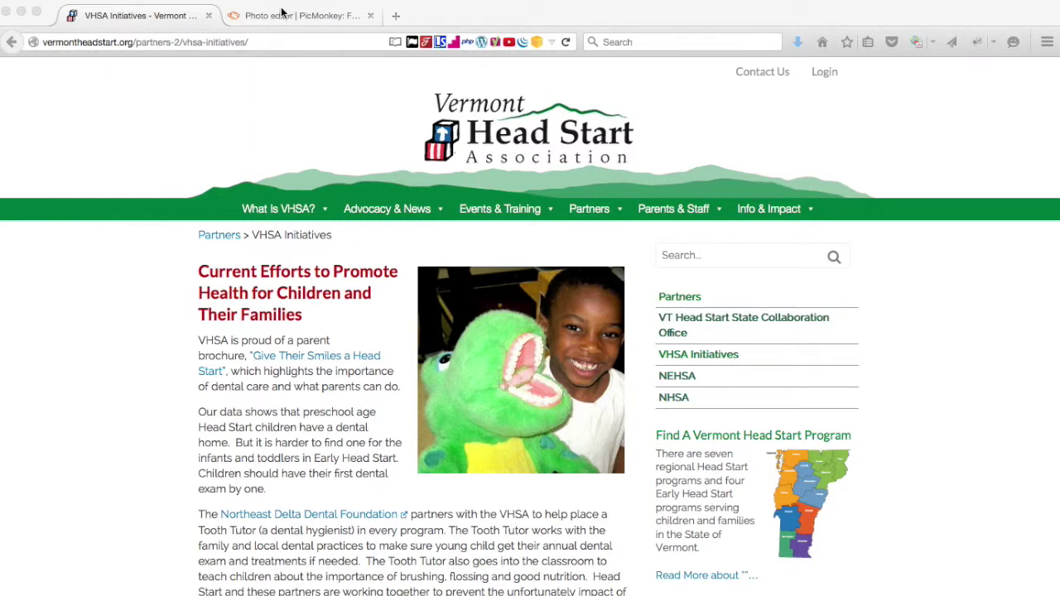
# Go to the wp-admin address of vermontheadstart.org and log in with the prefilled account credentials
pyautogui.click(279, 16)
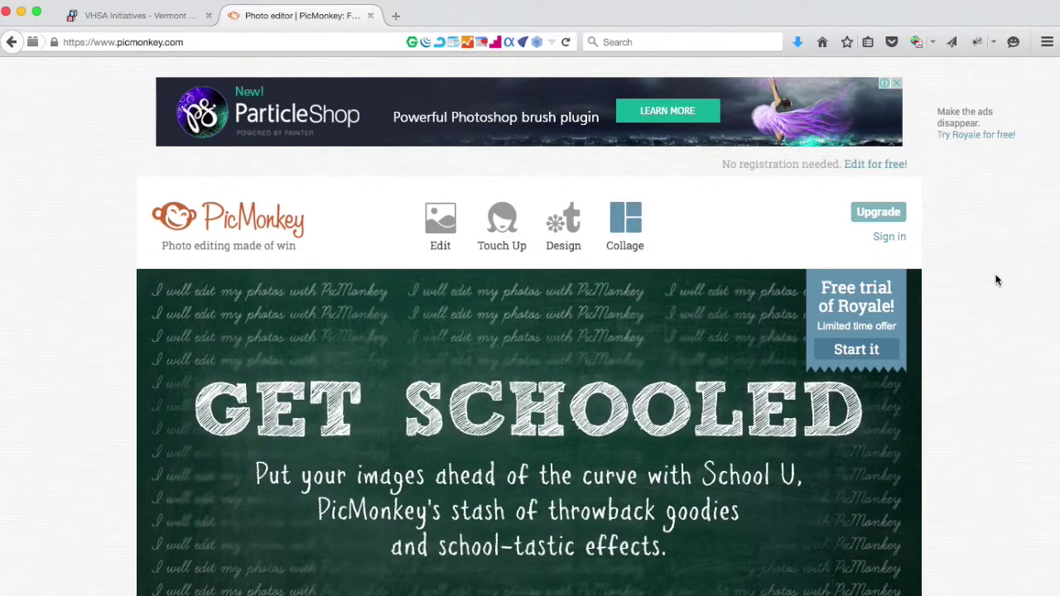
pyautogui.click(143, 16)
pyautogui.click(264, 39)
pyautogui.click(264, 39)
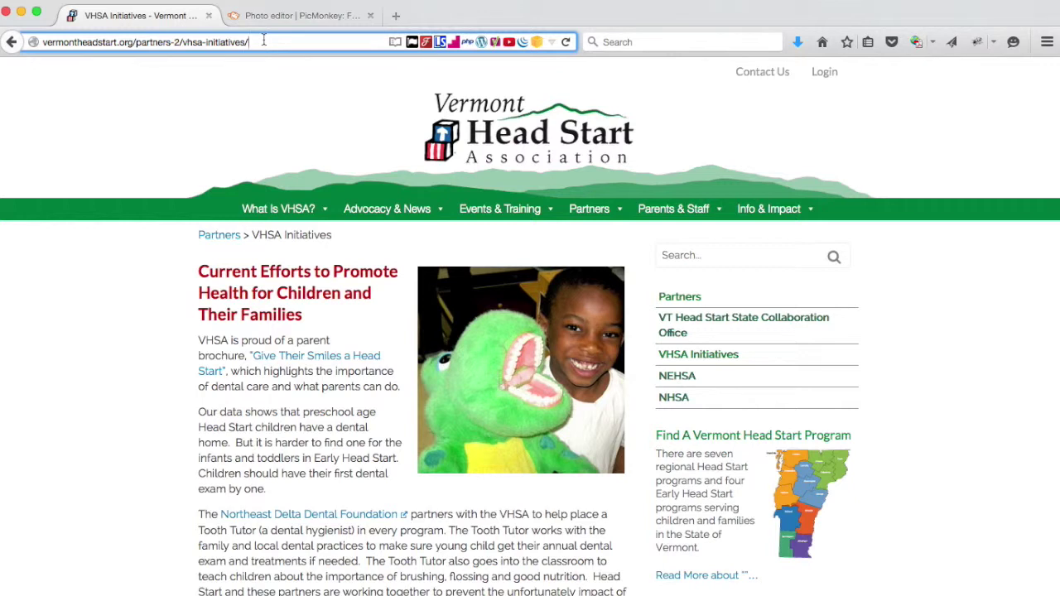
pyautogui.moveTo(134, 43); pyautogui.dragTo(441, 51)
pyautogui.press('BackSpace')
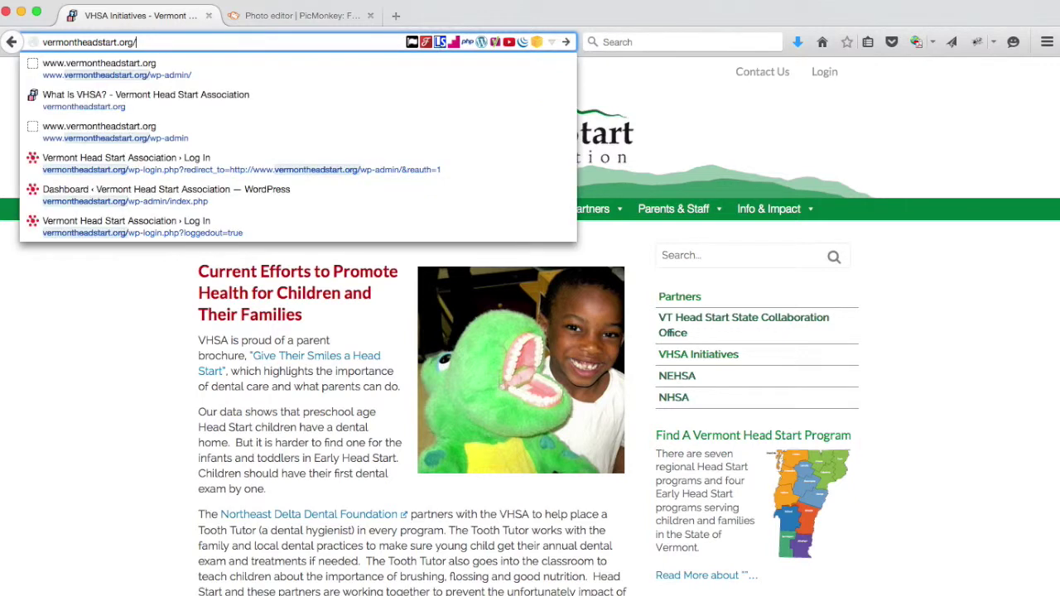
pyautogui.write('w')
pyautogui.press('Return')
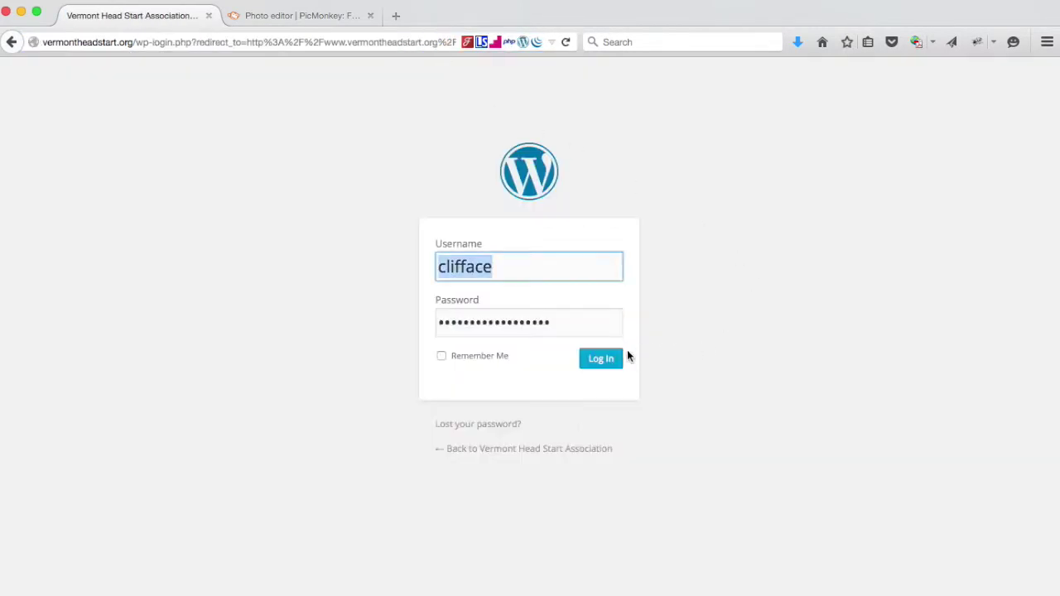
pyautogui.click(602, 359)
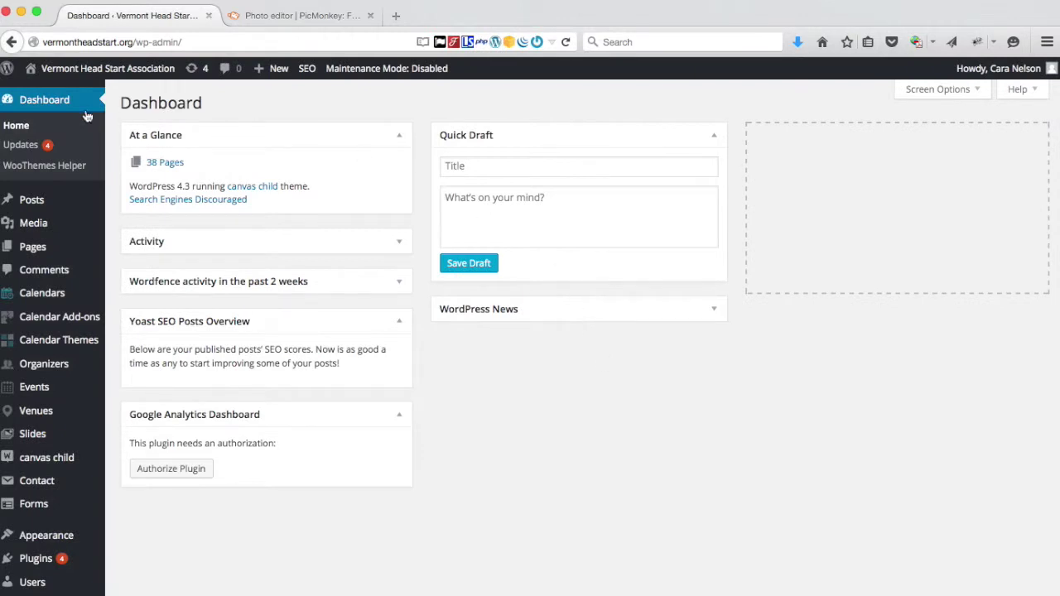
# Open the Media Library and look through the site's uploaded images and files
pyautogui.moveTo(31, 228)
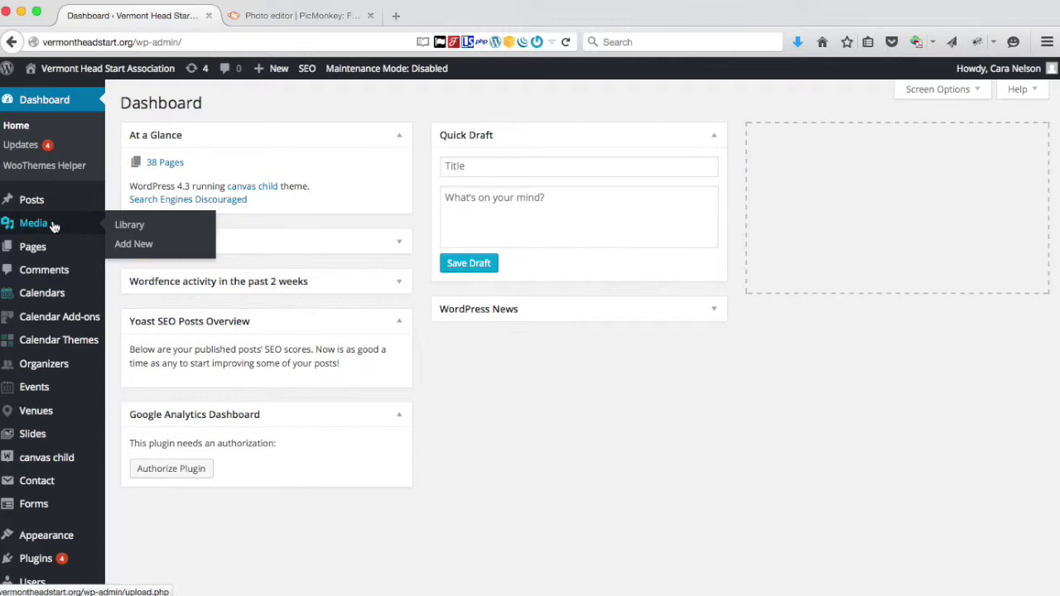
pyautogui.click(139, 229)
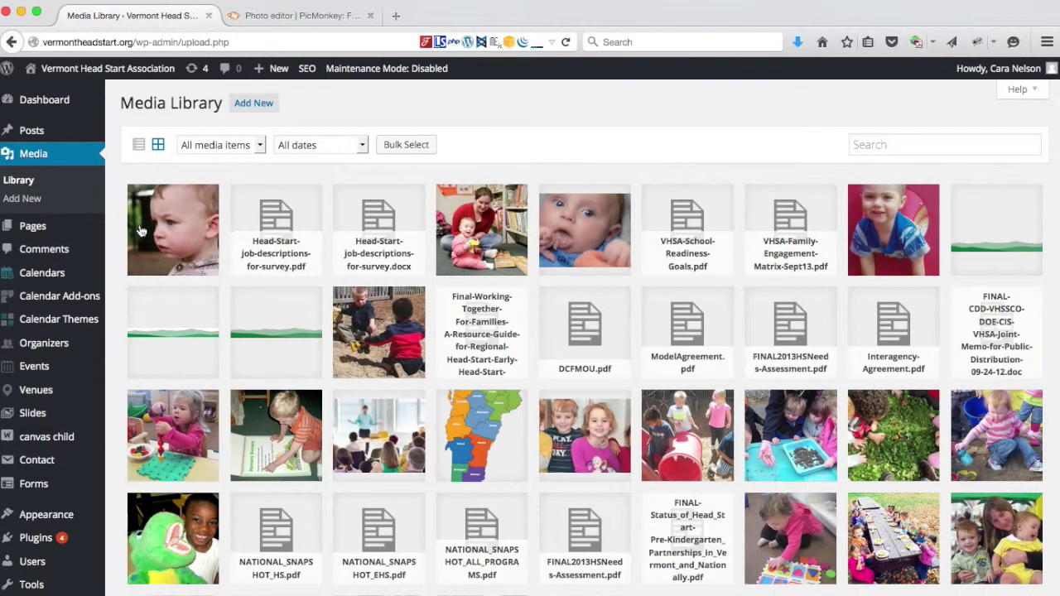
pyautogui.scroll(-5, 582, 327)
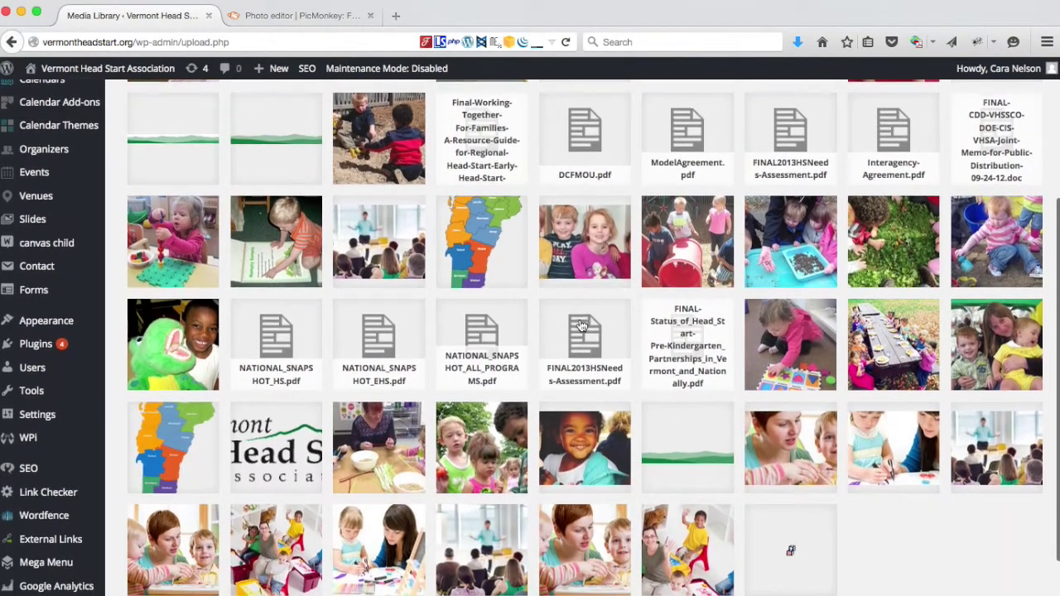
pyautogui.scroll(-2, 582, 327)
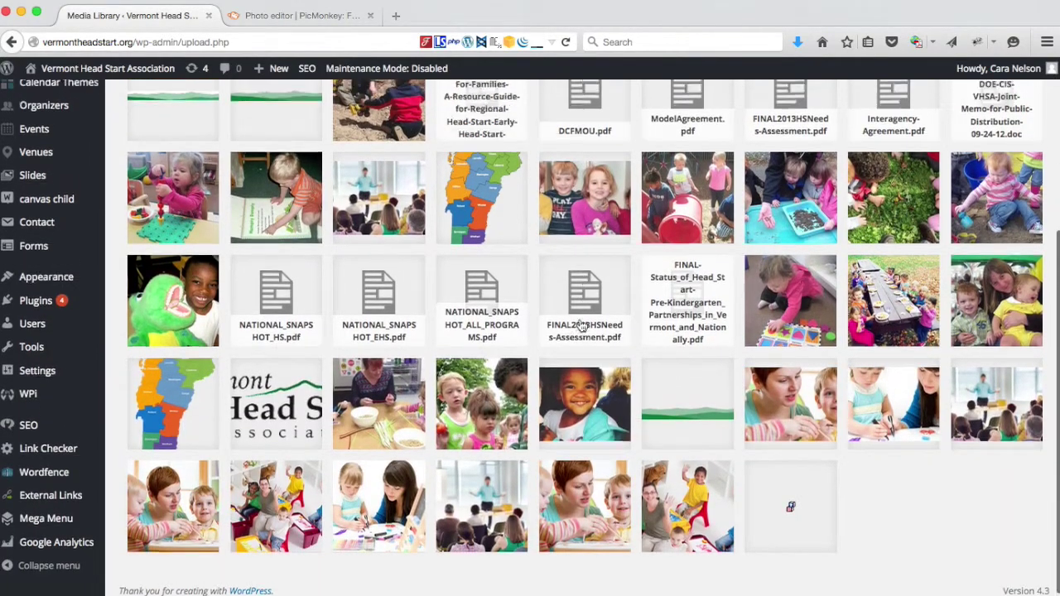
pyautogui.scroll(6, 582, 327)
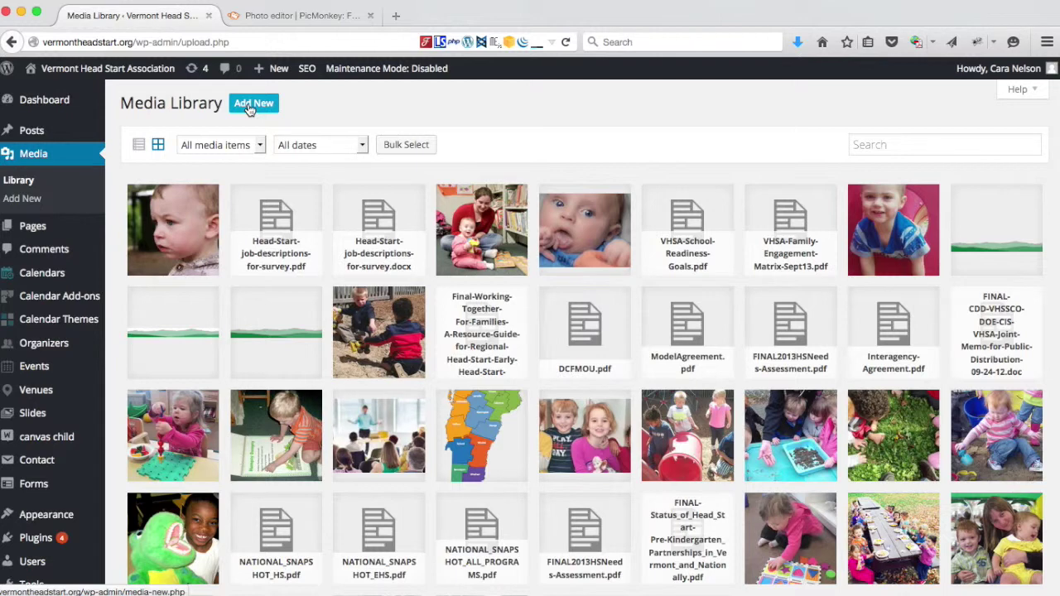
# Open "A Sample Test Page" from the site's pages for editing
pyautogui.click(29, 229)
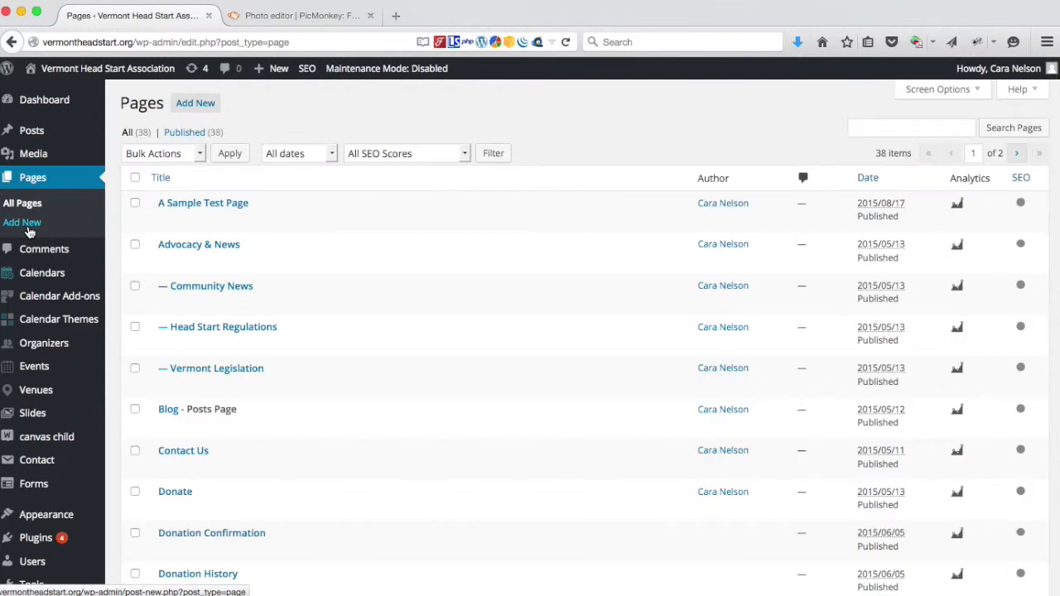
pyautogui.moveTo(171, 226)
pyautogui.click(180, 205)
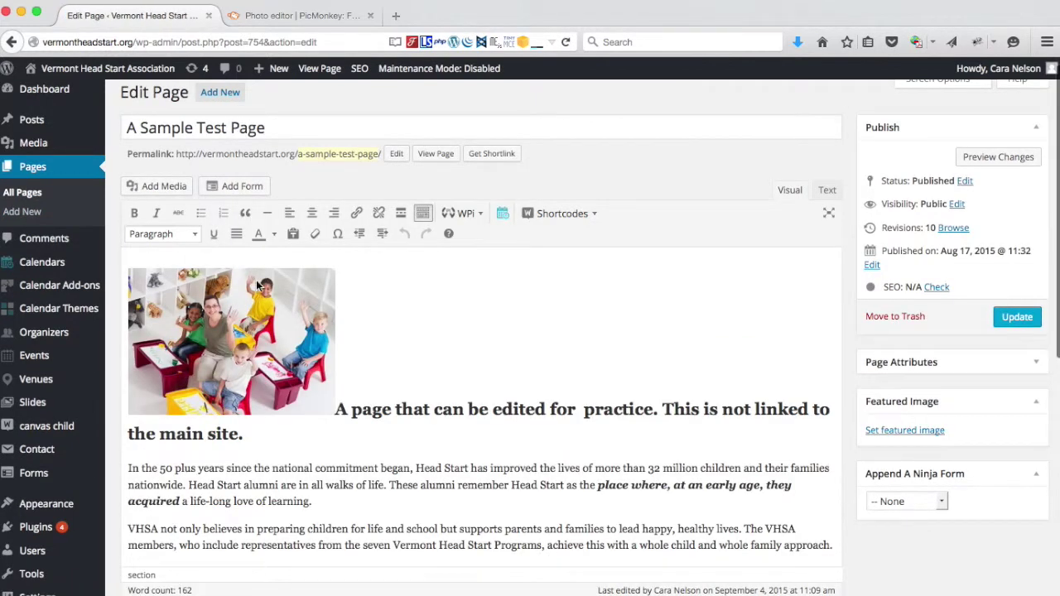
# Try the classroom photo with left, center, right and no alignment, then align it left and preview the page
pyautogui.click(204, 359)
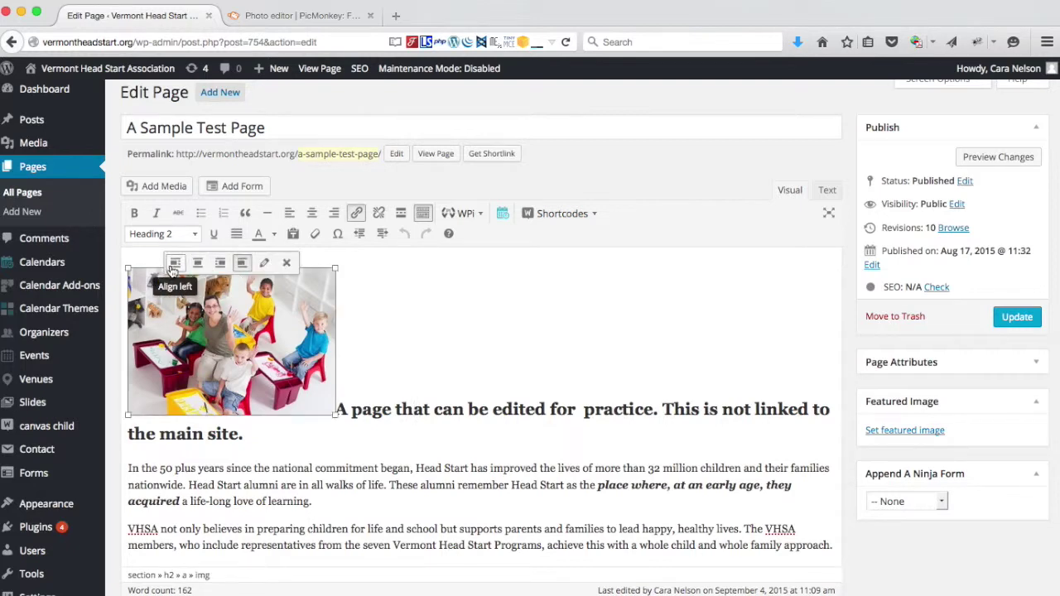
pyautogui.click(175, 263)
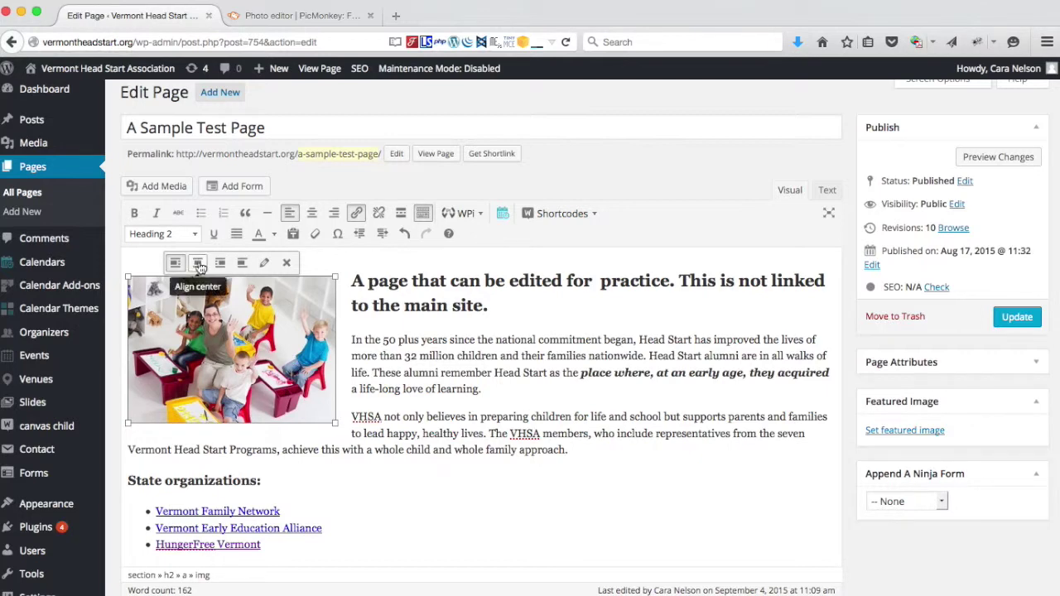
pyautogui.click(197, 263)
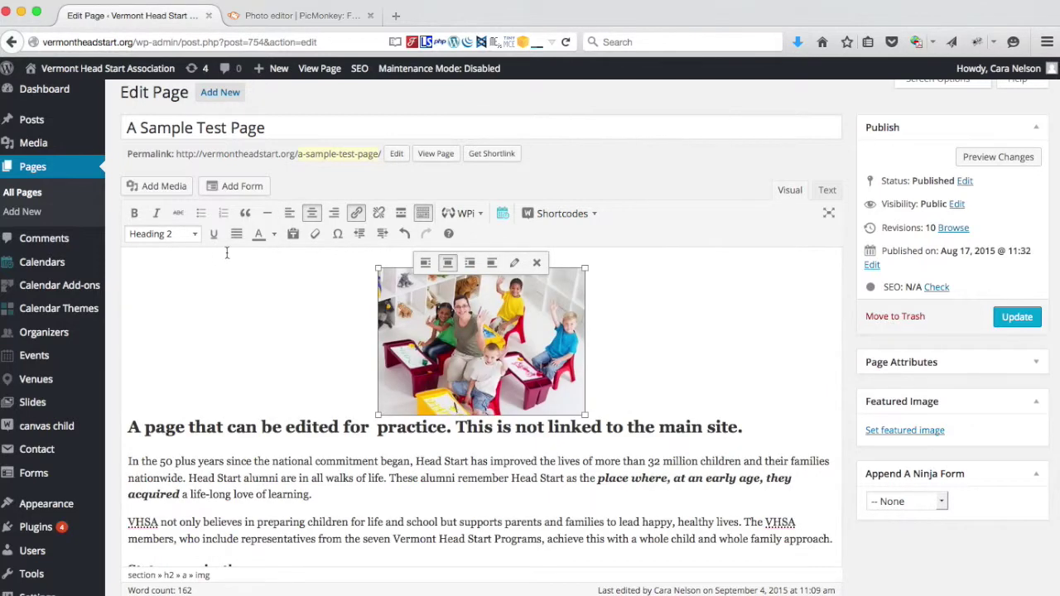
pyautogui.click(469, 262)
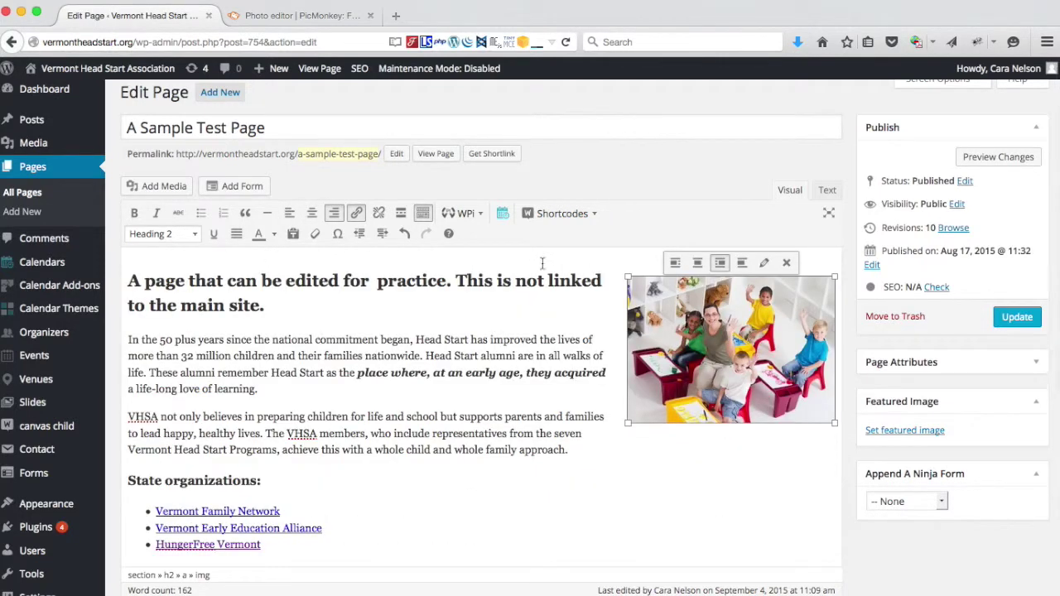
pyautogui.click(742, 262)
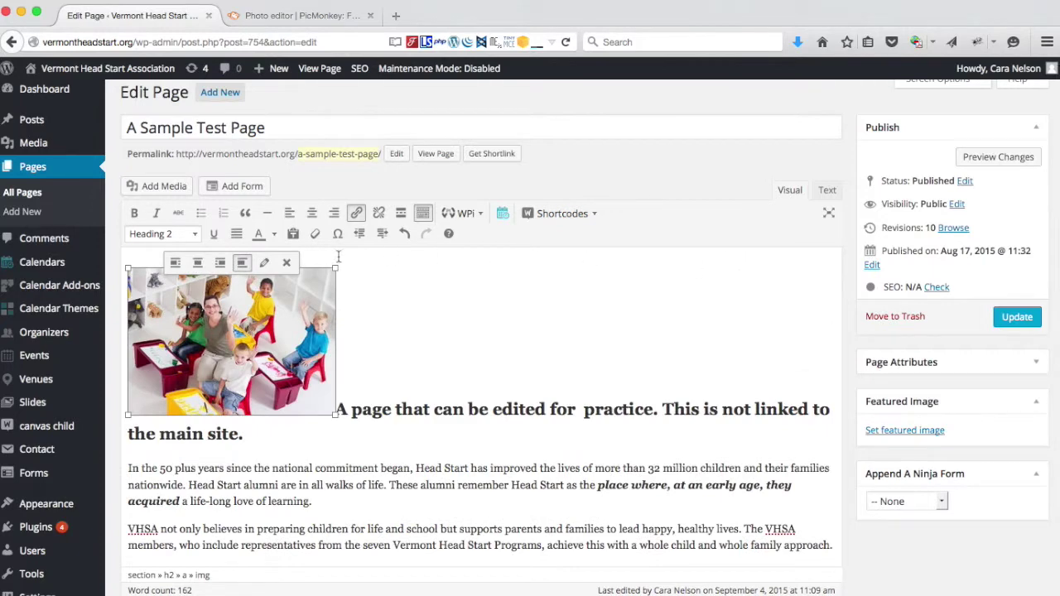
pyautogui.click(175, 262)
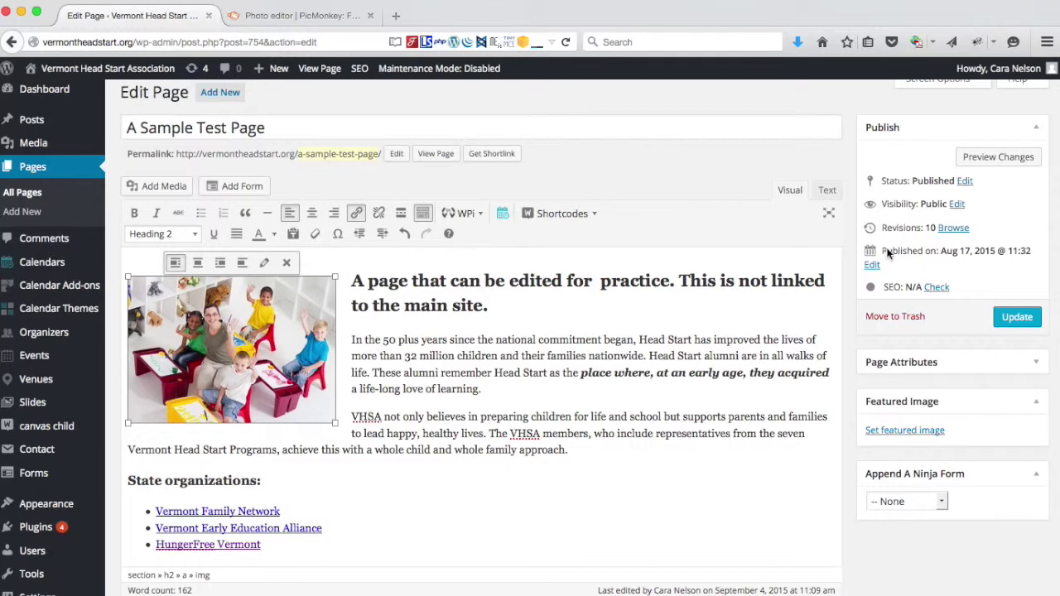
pyautogui.click(1006, 161)
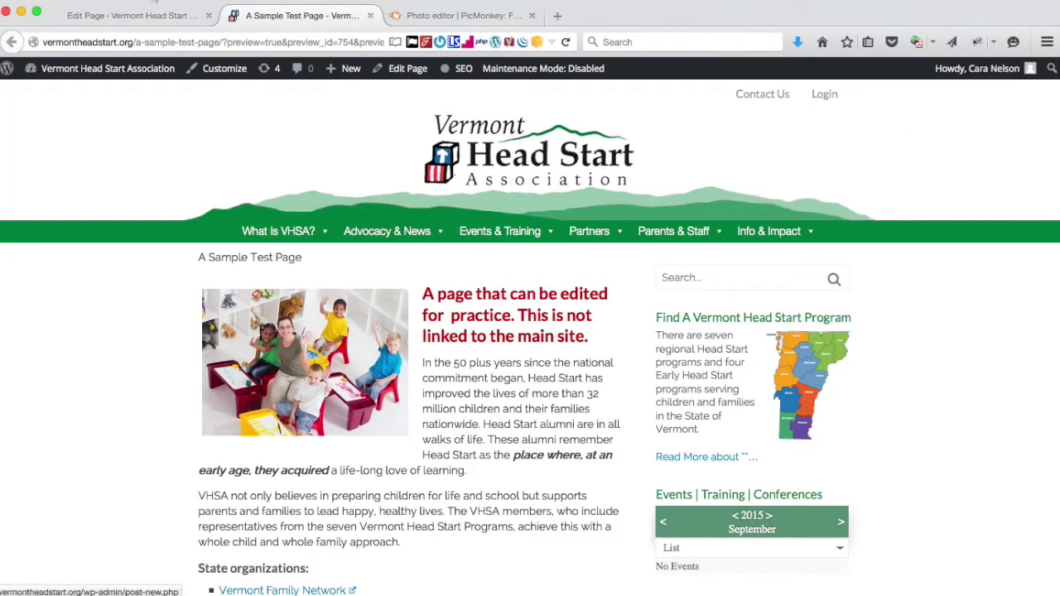
pyautogui.click(133, 15)
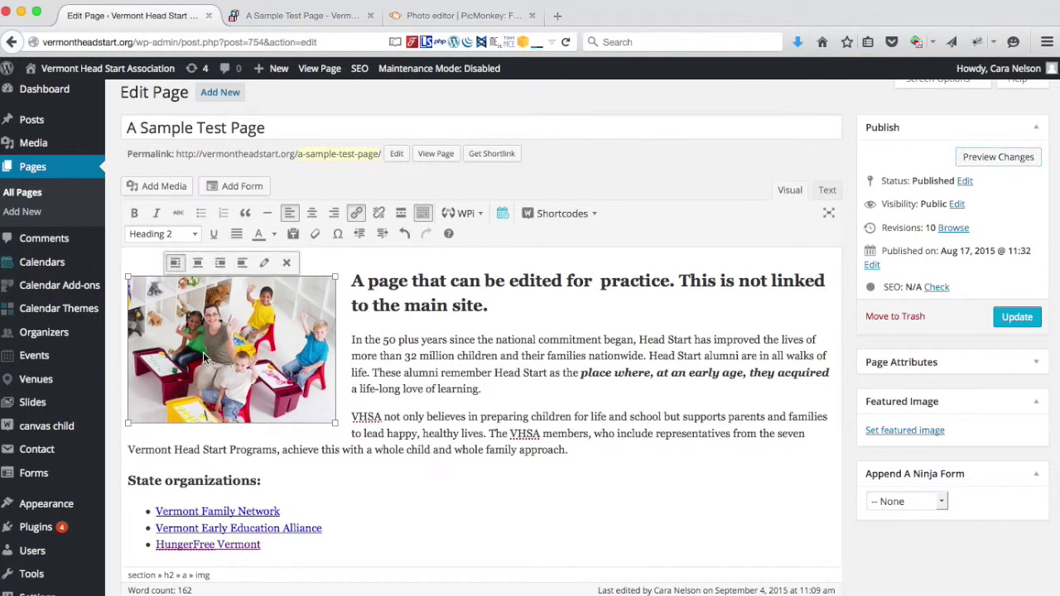
# Align the classroom photo right, view the updated page preview, and return to the page editor
pyautogui.click(220, 262)
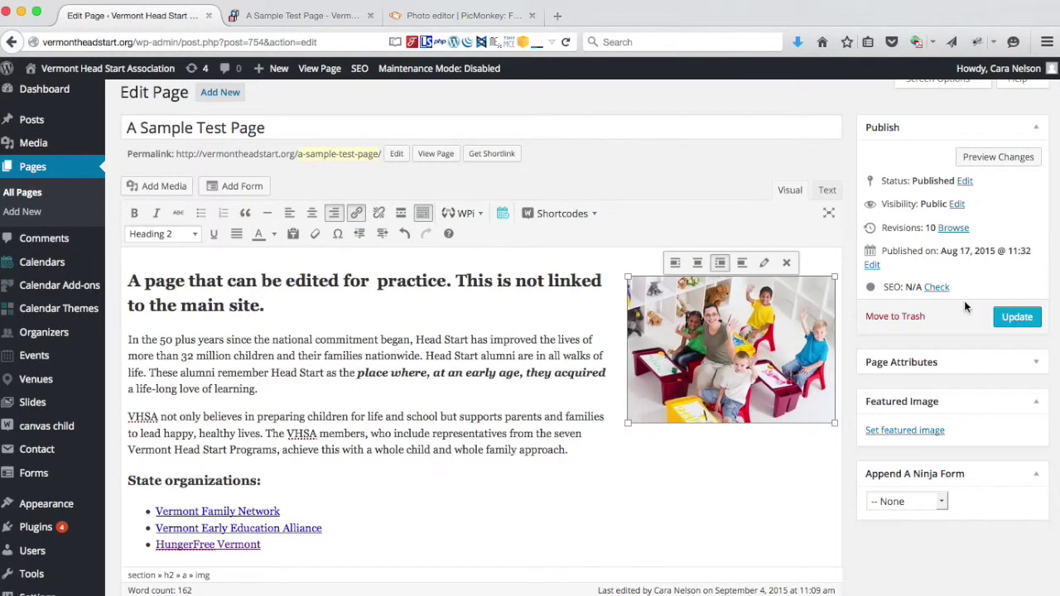
pyautogui.click(999, 157)
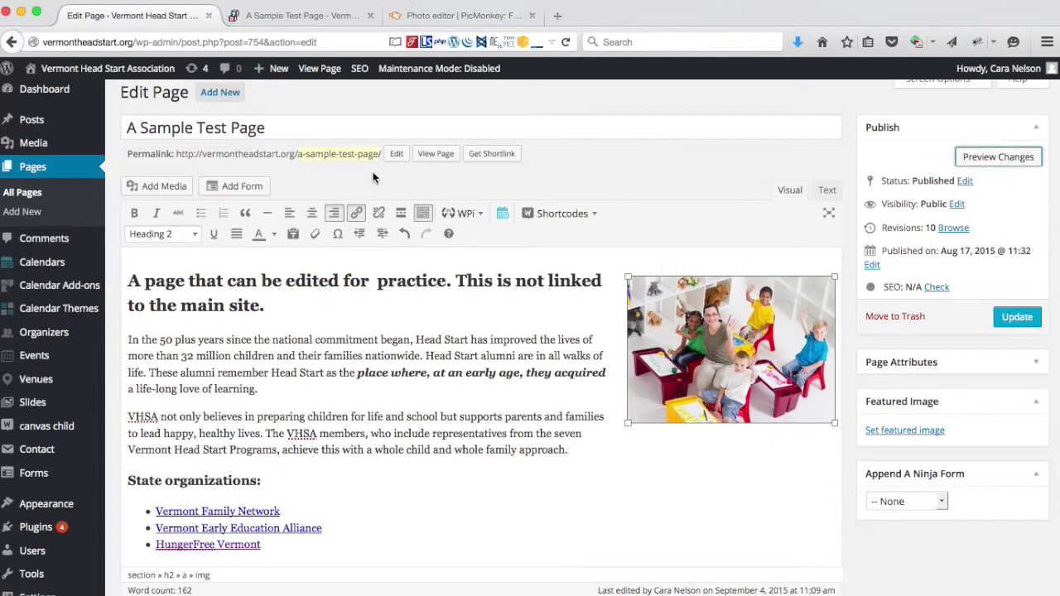
pyautogui.click(298, 17)
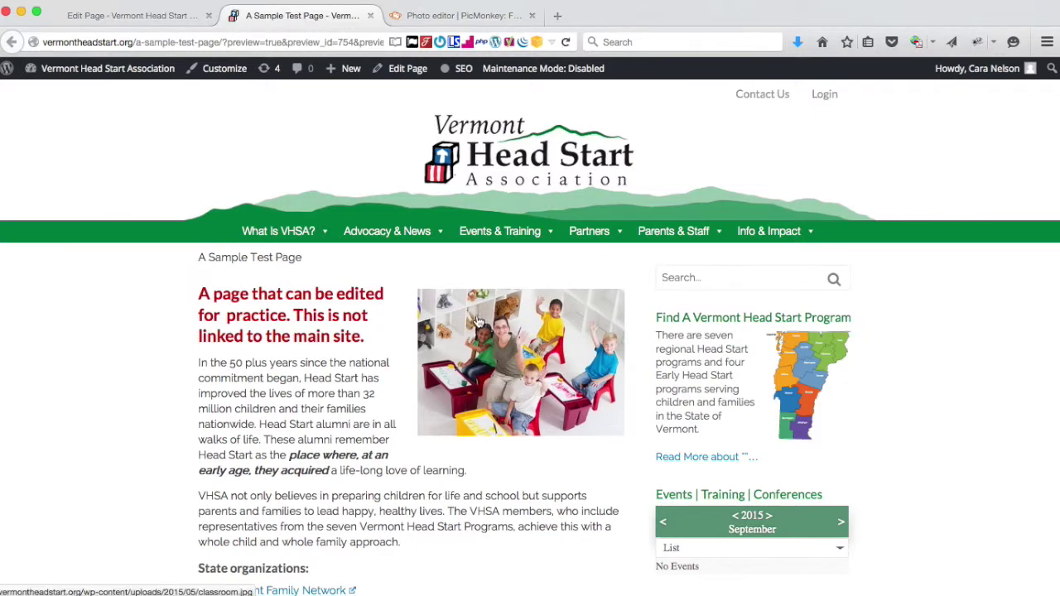
pyautogui.click(154, 16)
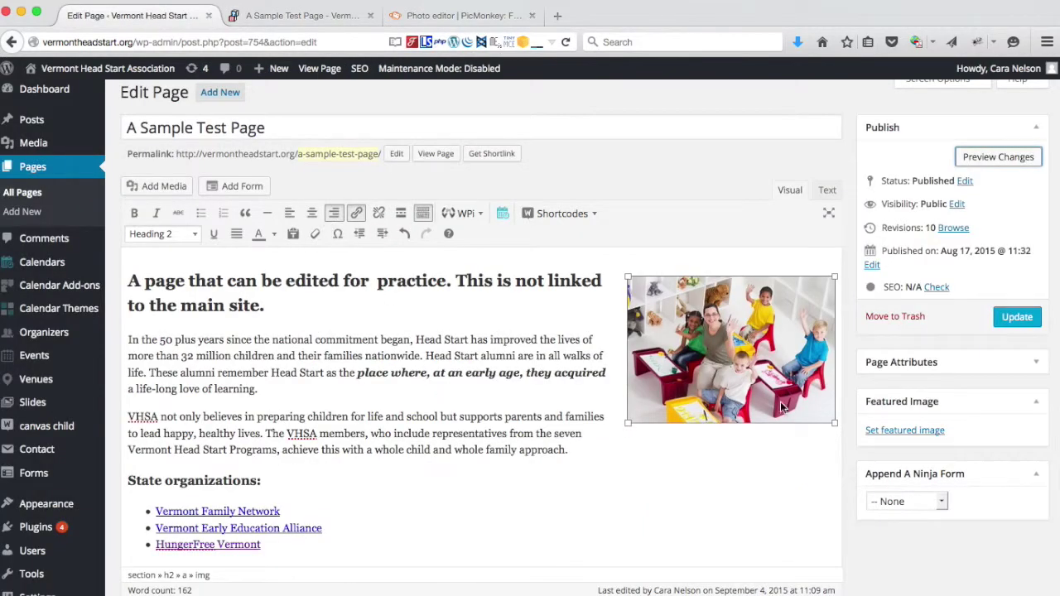
# Set the classroom photo back to left alignment and remove it from the page
pyautogui.click(781, 374)
pyautogui.click(675, 264)
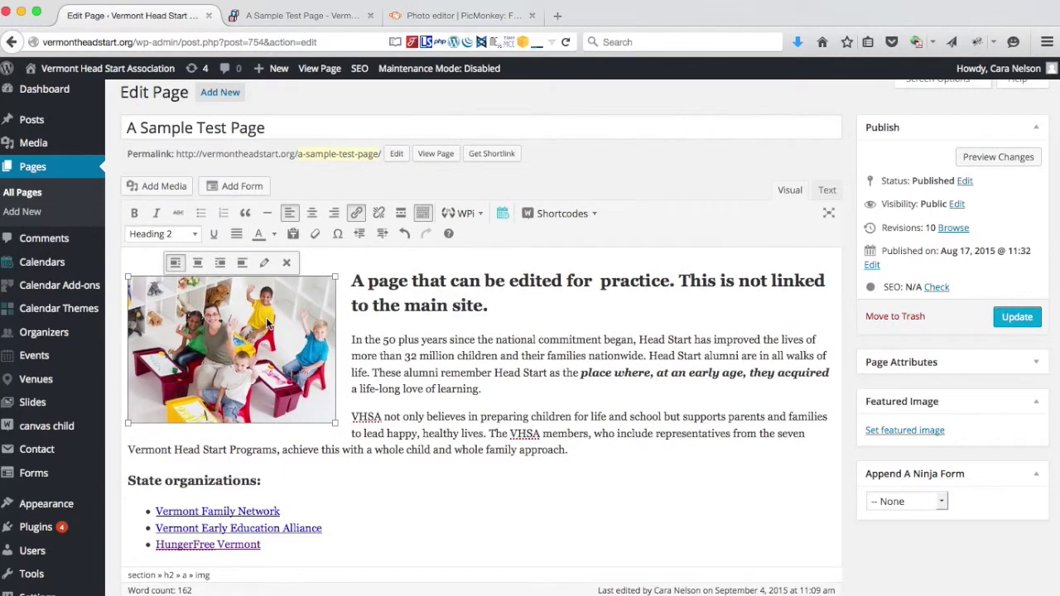
pyautogui.click(286, 264)
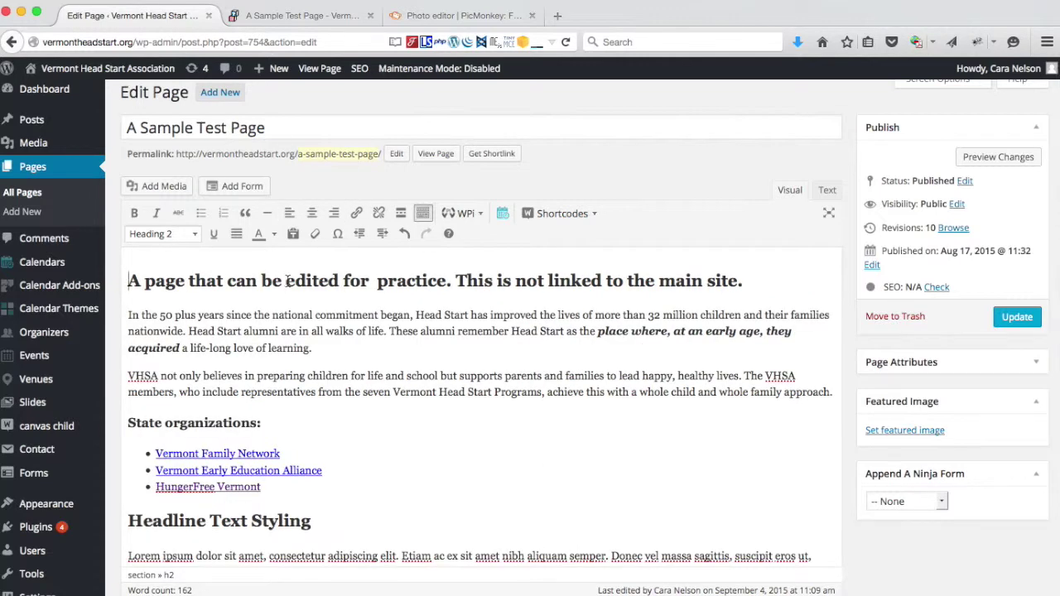
# Start adding media above the page heading and bring up the option to upload files
pyautogui.click(158, 189)
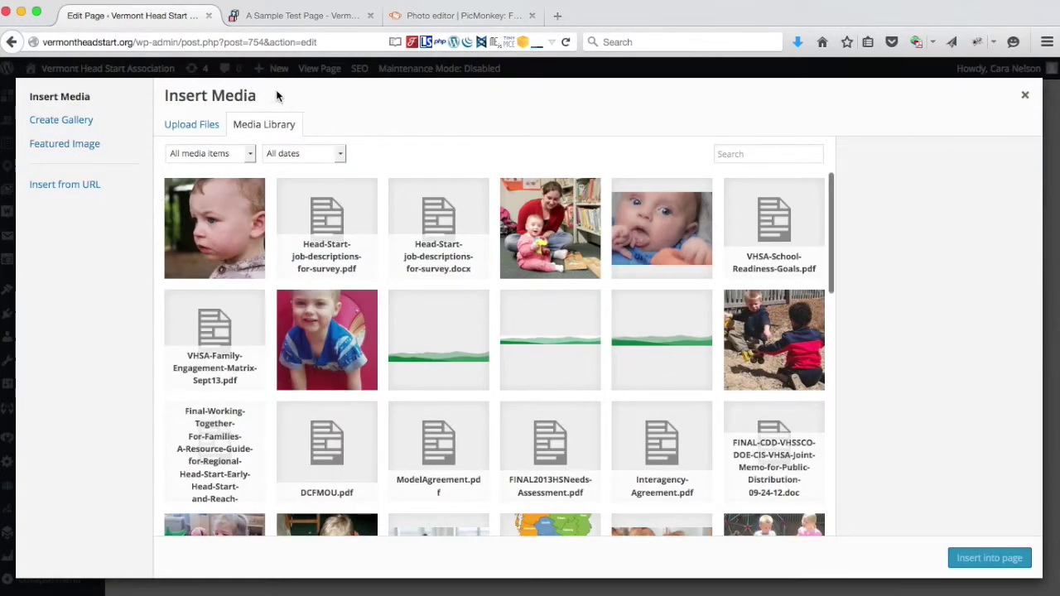
pyautogui.click(191, 129)
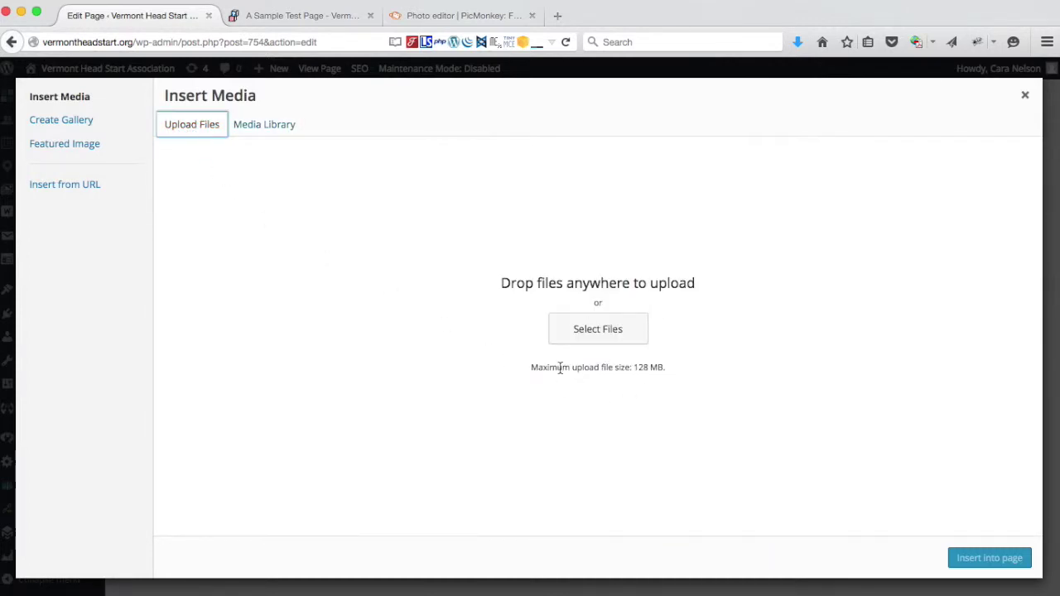
# Switch to PicMonkey and open 022.JPG from the Supplied Photos folder for editing
pyautogui.click(444, 15)
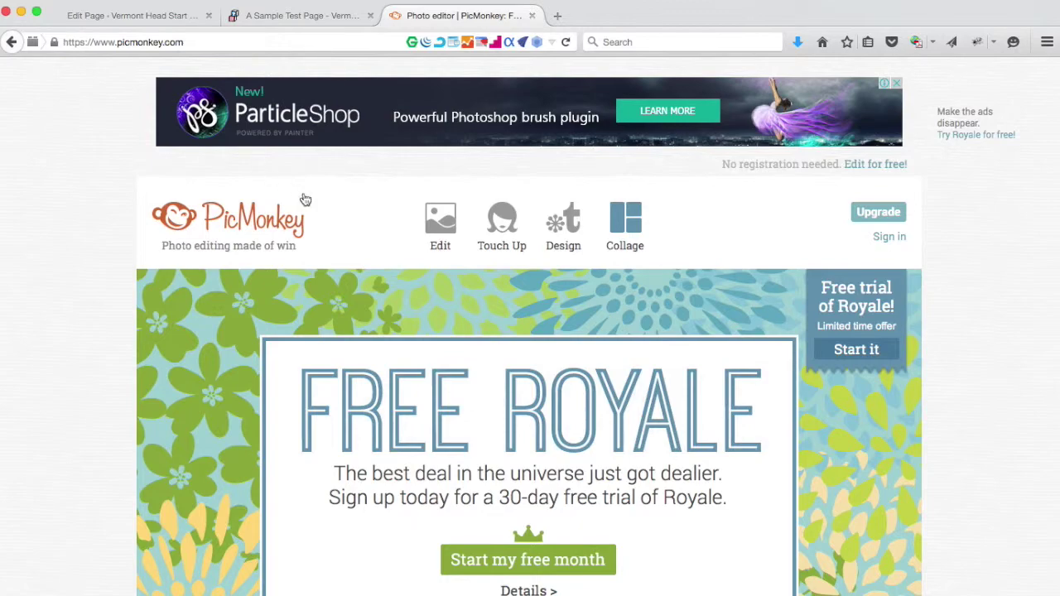
pyautogui.moveTo(428, 256)
pyautogui.click(441, 219)
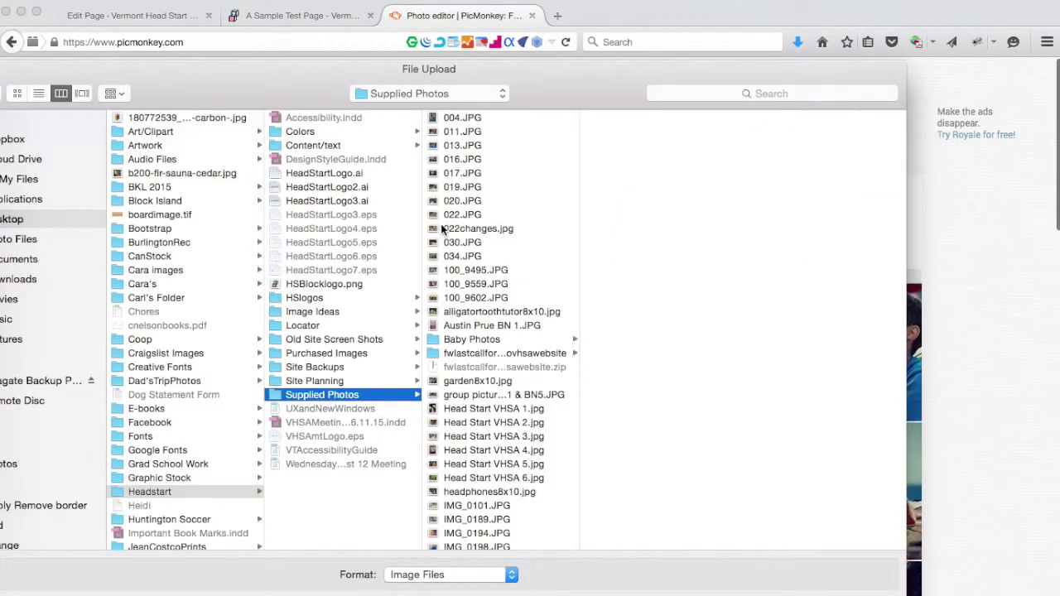
pyautogui.click(462, 215)
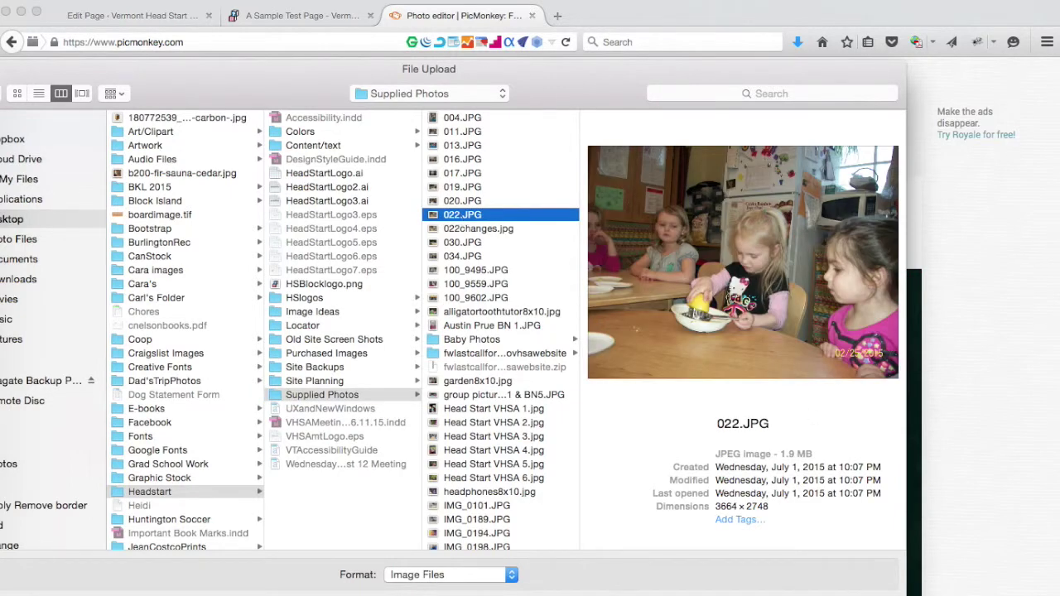
pyautogui.press('Return')
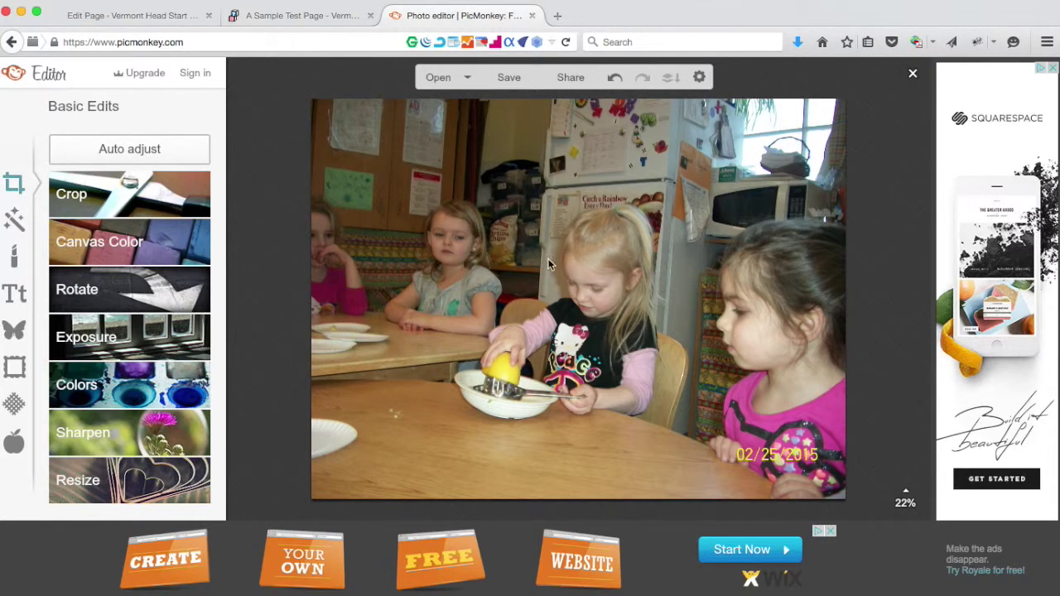
# Crop the photo around the two girls behind the bowl, with Scale photo enabled at 2086 x 1564
pyautogui.click(137, 196)
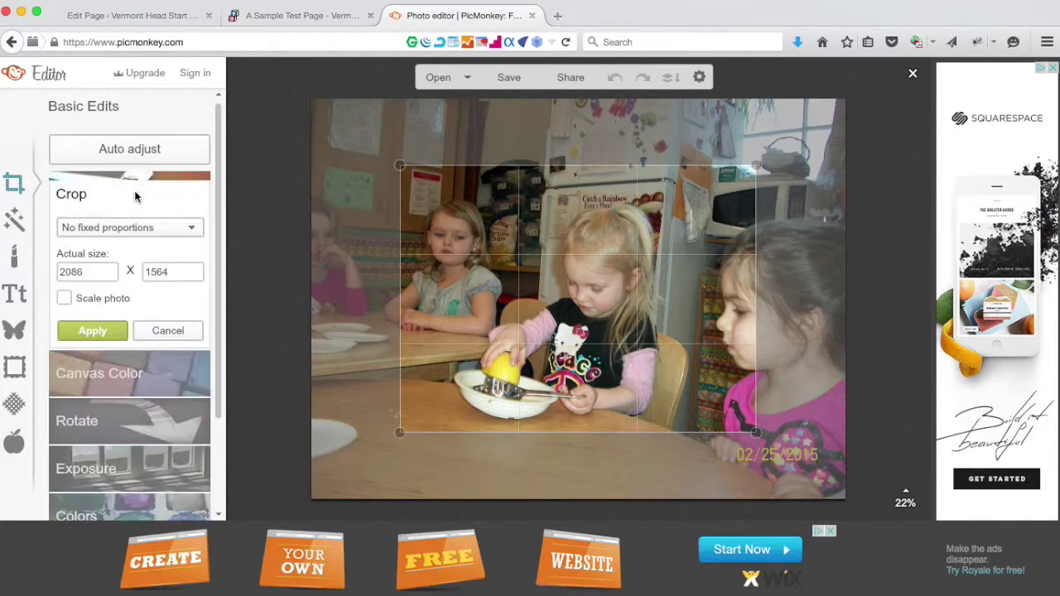
pyautogui.click(66, 300)
pyautogui.moveTo(544, 224); pyautogui.dragTo(489, 220)
pyautogui.moveTo(347, 163); pyautogui.dragTo(380, 163)
pyautogui.moveTo(445, 230); pyautogui.dragTo(430, 232)
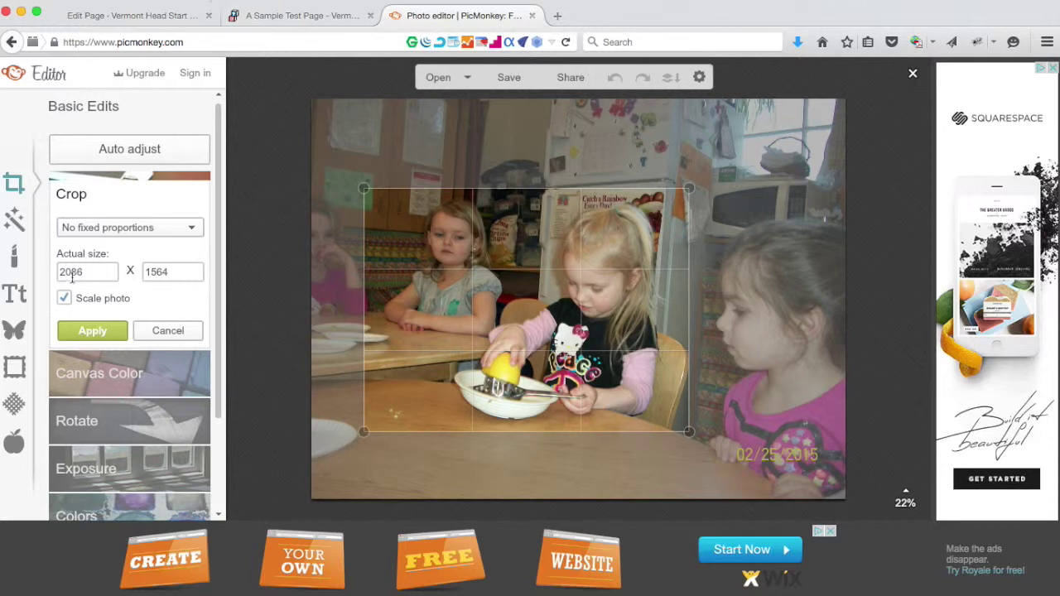
pyautogui.click(109, 329)
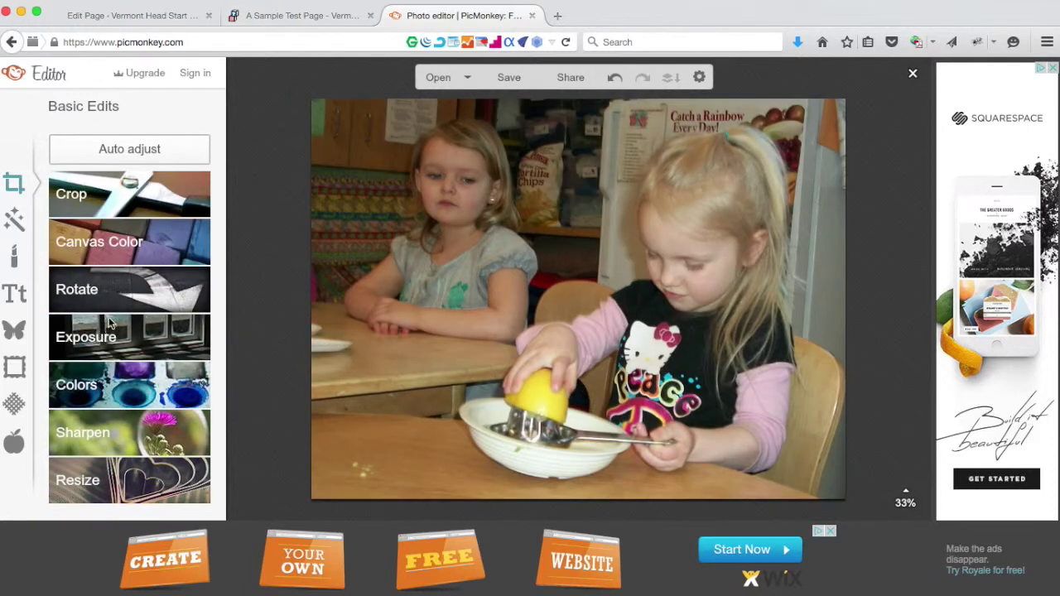
# Adjust the photo's exposure with Brightness 4, Highlights 6, Shadows 3 and Contrast 7
pyautogui.click(149, 343)
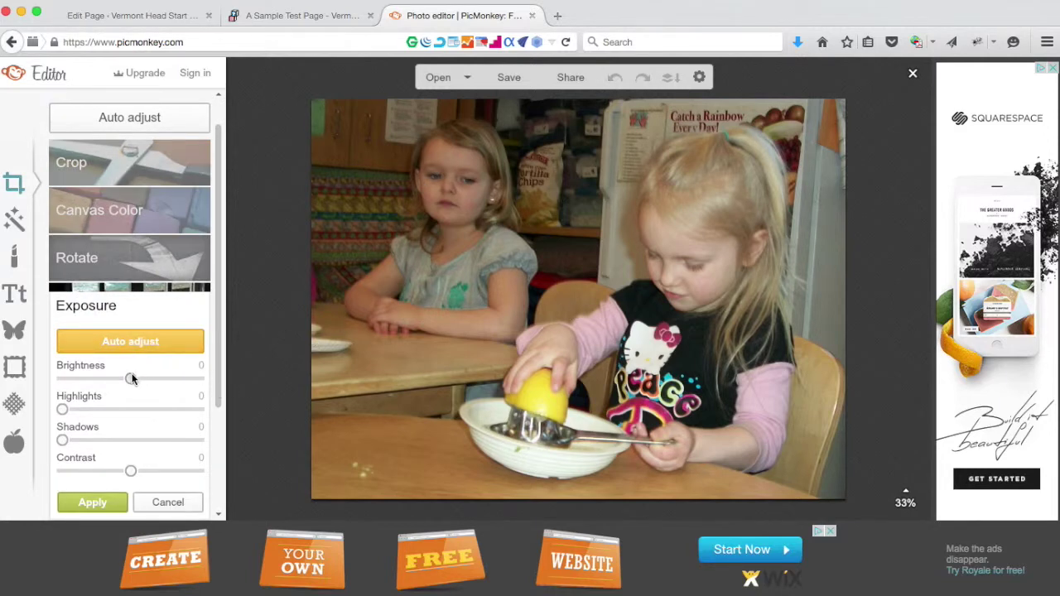
pyautogui.moveTo(130, 379); pyautogui.dragTo(134, 378)
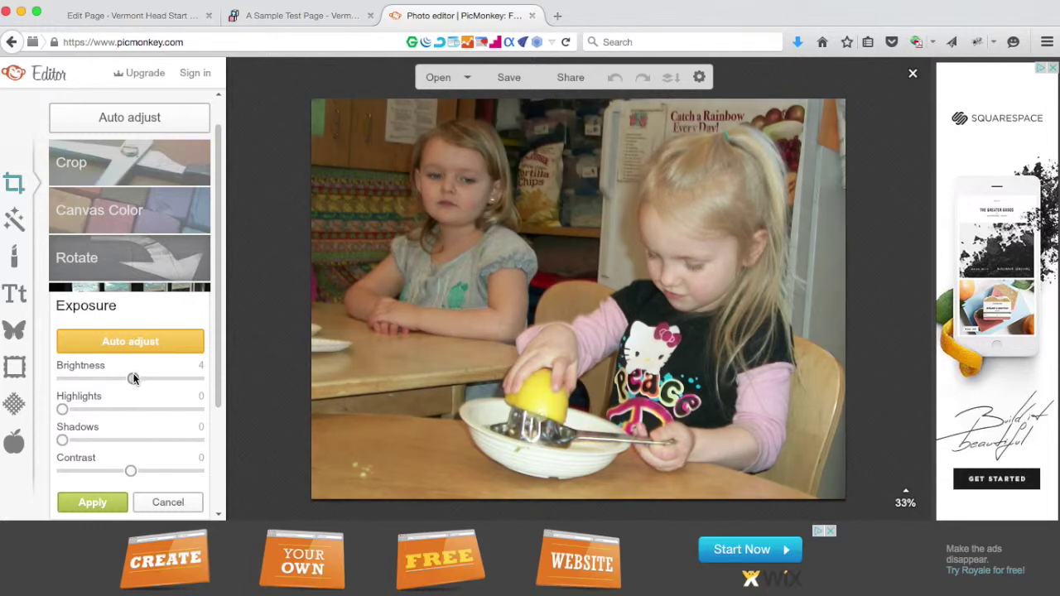
pyautogui.moveTo(63, 406); pyautogui.dragTo(68, 410)
pyautogui.moveTo(63, 439); pyautogui.dragTo(67, 442)
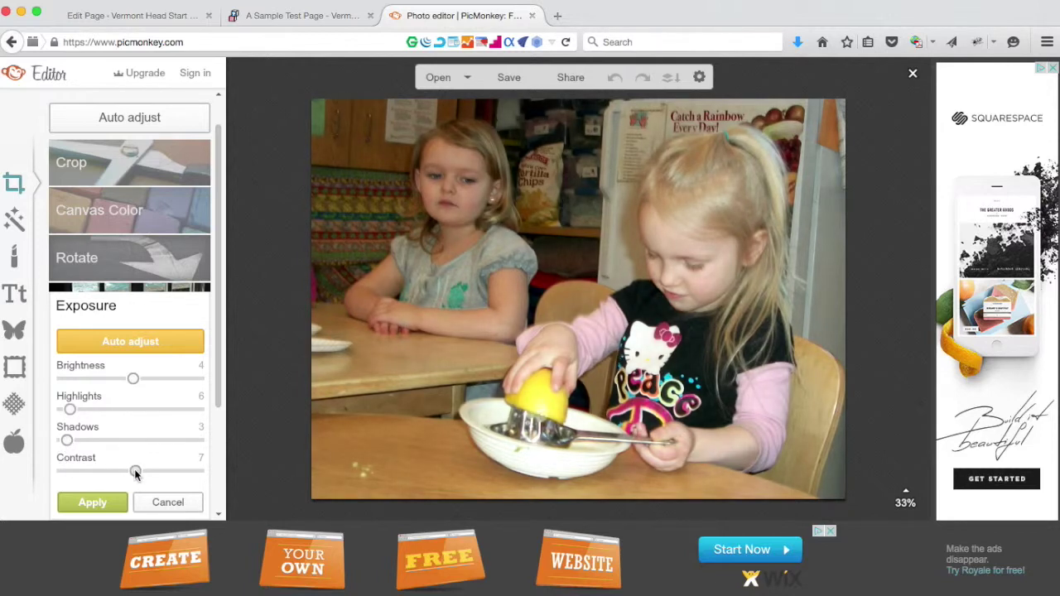
pyautogui.click(101, 503)
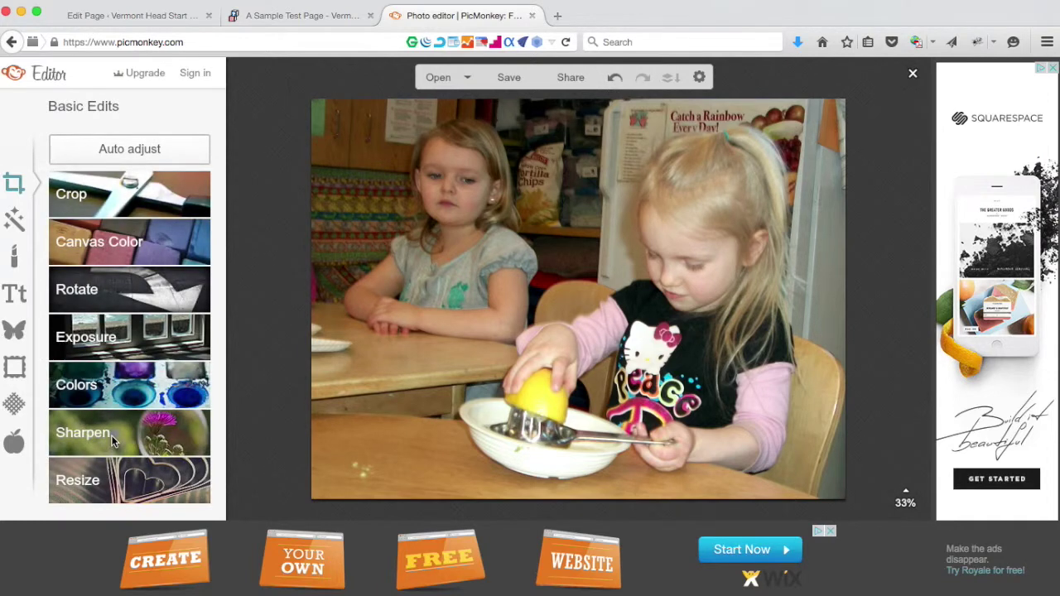
# Sharpen the photo with Radius 1, Strength 59% and Clarity 19%
pyautogui.click(111, 435)
pyautogui.click(127, 466)
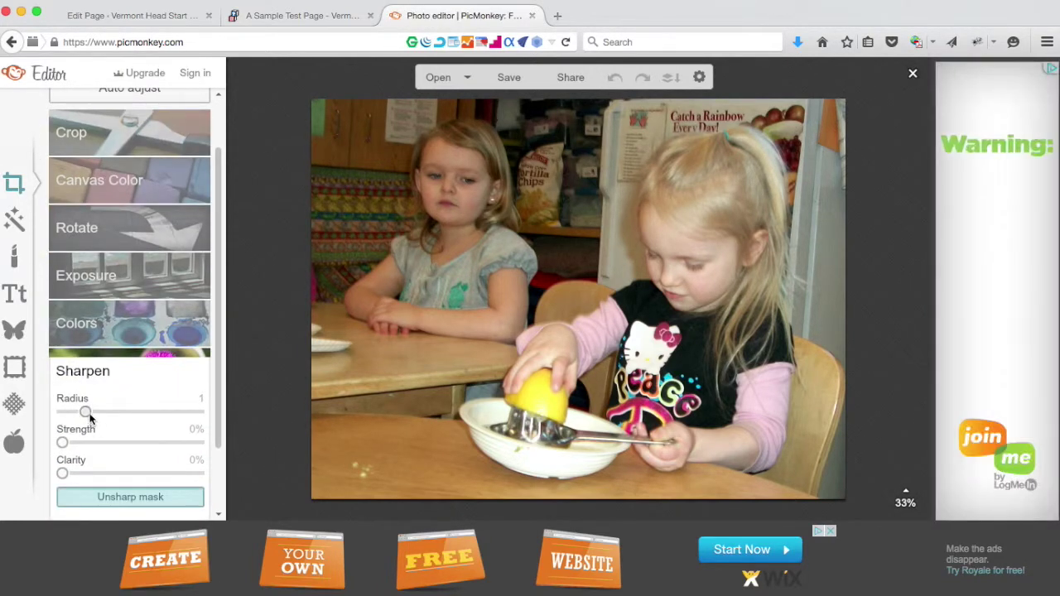
pyautogui.moveTo(63, 443); pyautogui.dragTo(102, 443)
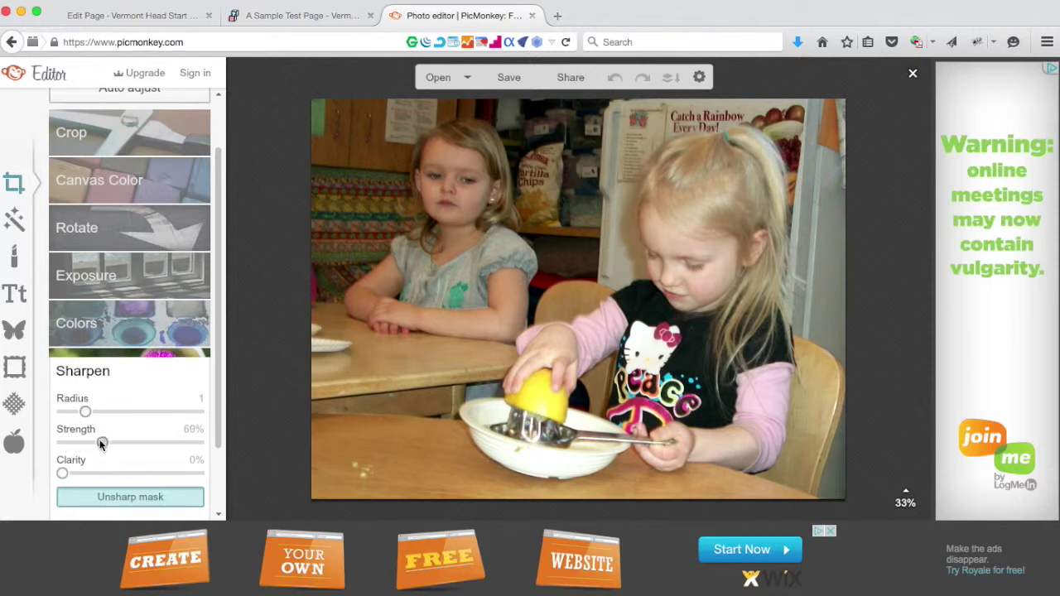
pyautogui.moveTo(63, 471); pyautogui.dragTo(87, 473)
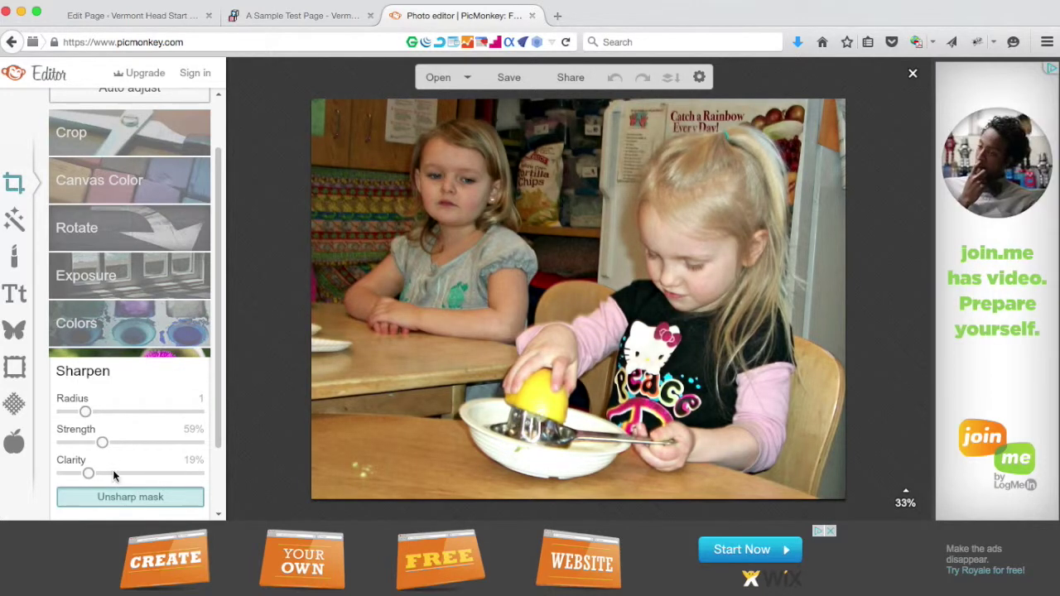
pyautogui.click(95, 500)
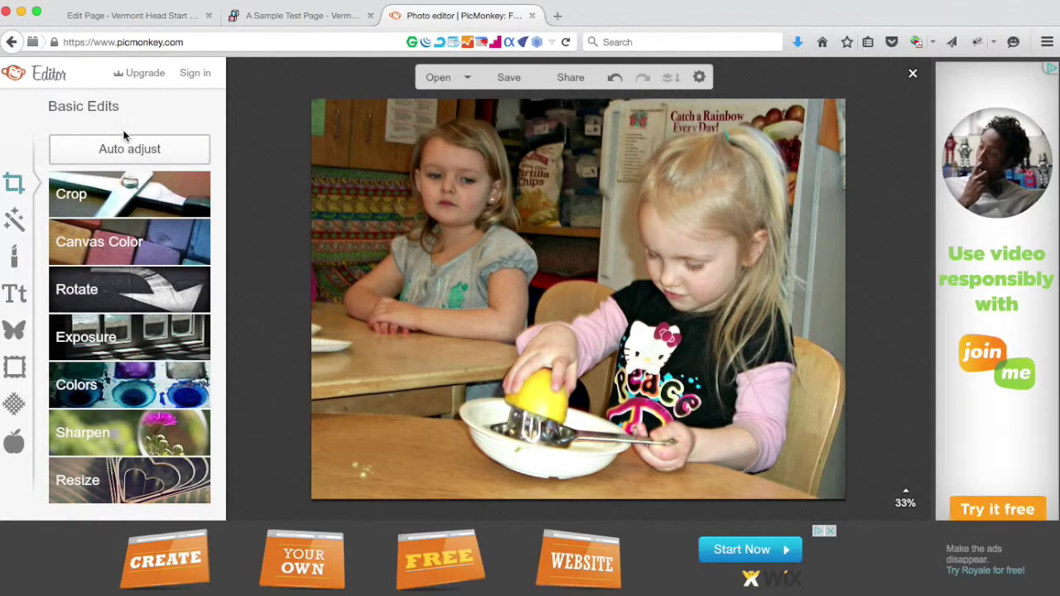
# Resize the photo to 600 x 450 with Keep proportions enabled
pyautogui.click(93, 486)
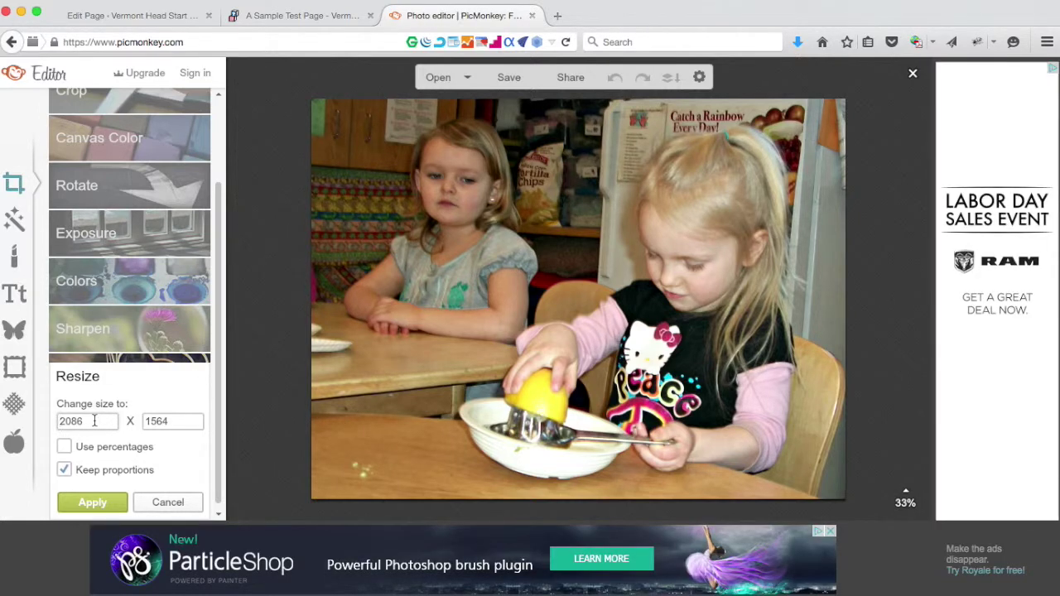
pyautogui.click(64, 469)
pyautogui.click(64, 470)
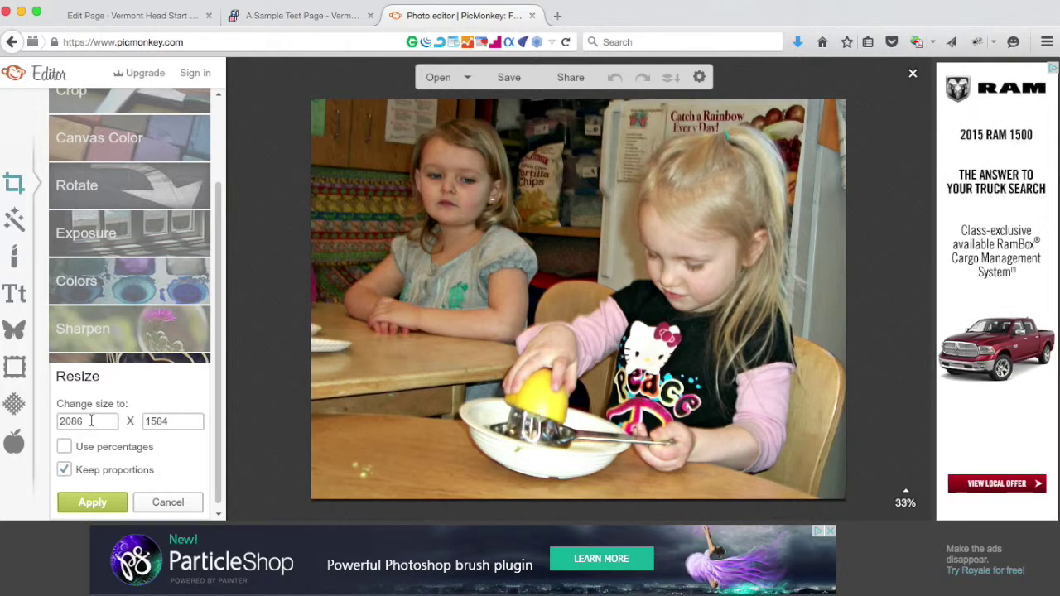
pyautogui.moveTo(91, 421); pyautogui.dragTo(43, 422)
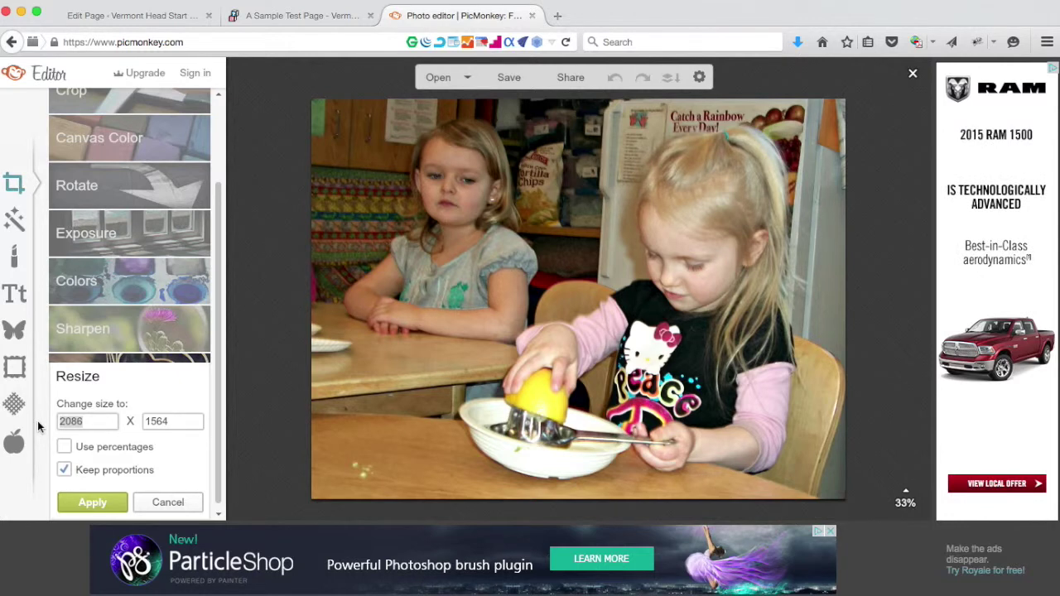
pyautogui.write('600')
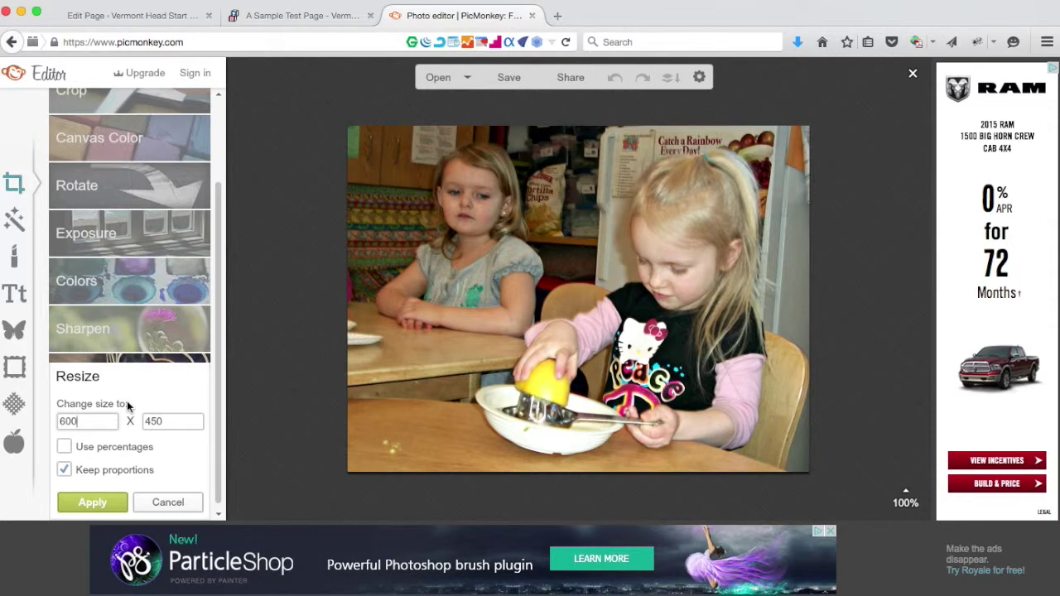
pyautogui.click(97, 503)
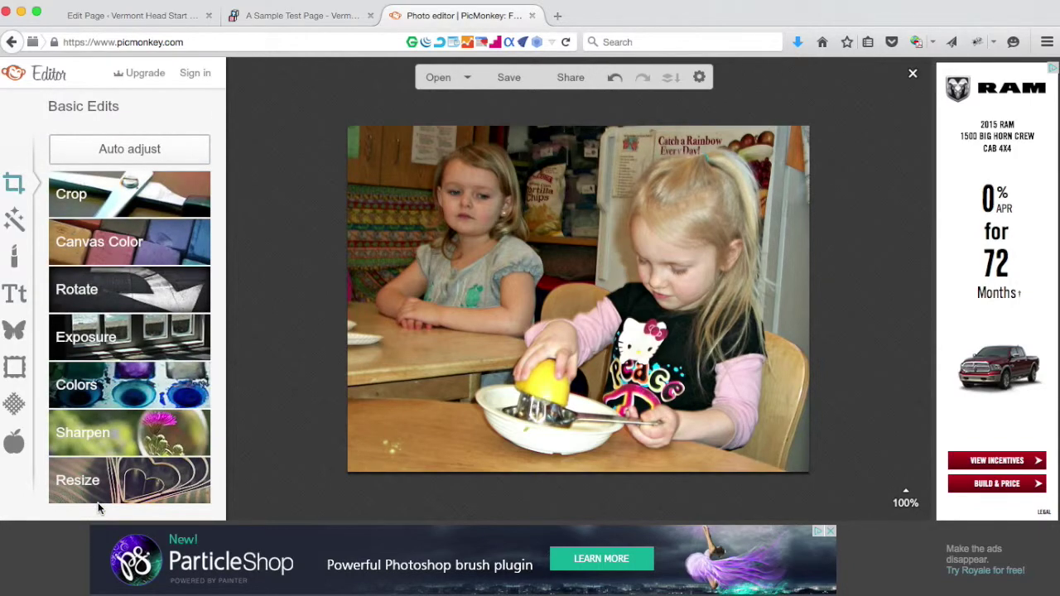
# Start saving the edited photo to the computer and name the file 022changes2
pyautogui.click(506, 79)
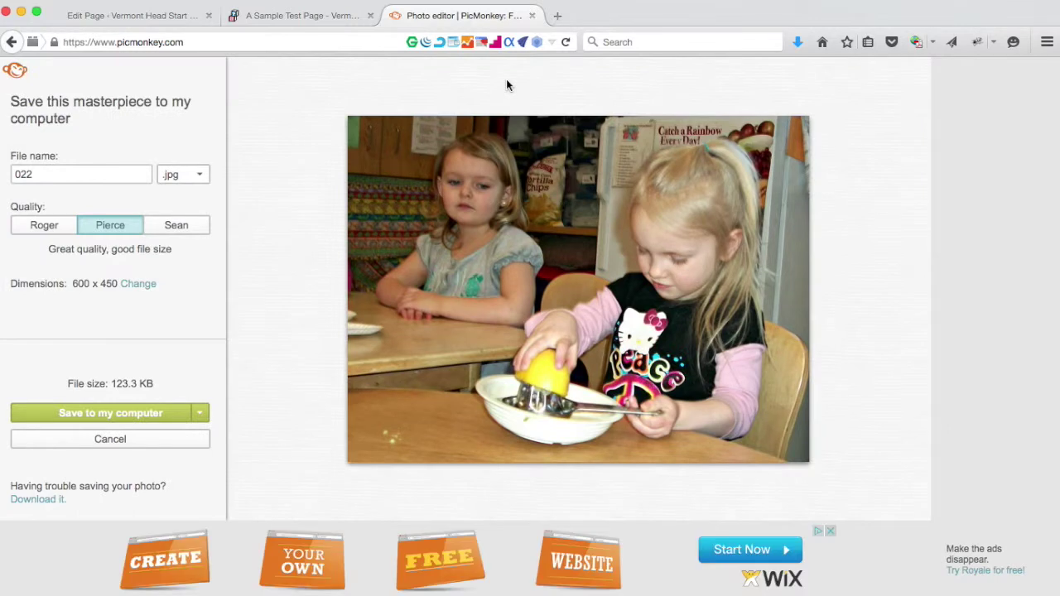
pyautogui.click(118, 175)
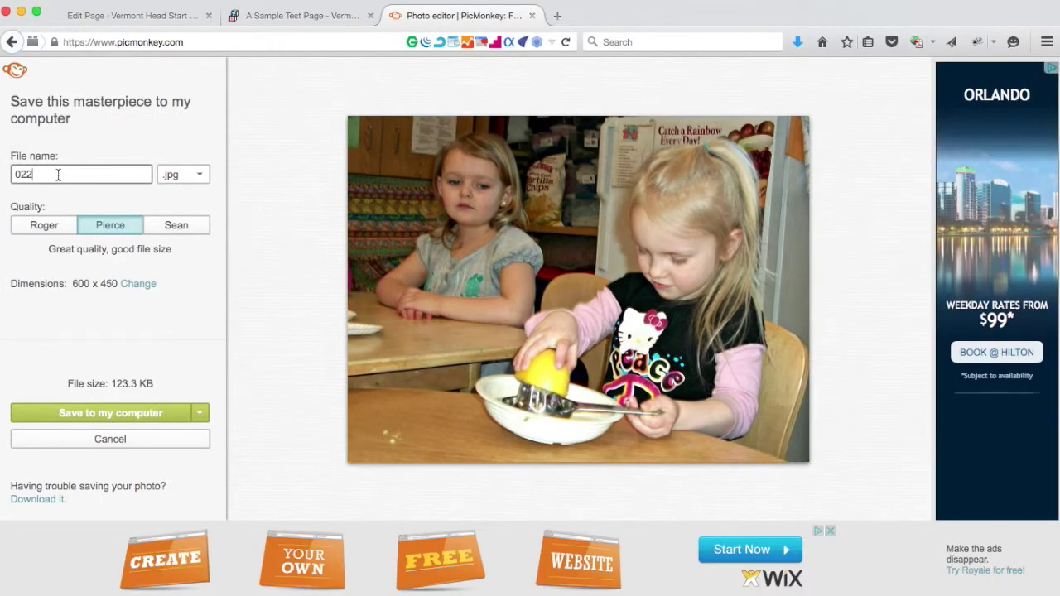
pyautogui.write('chan')
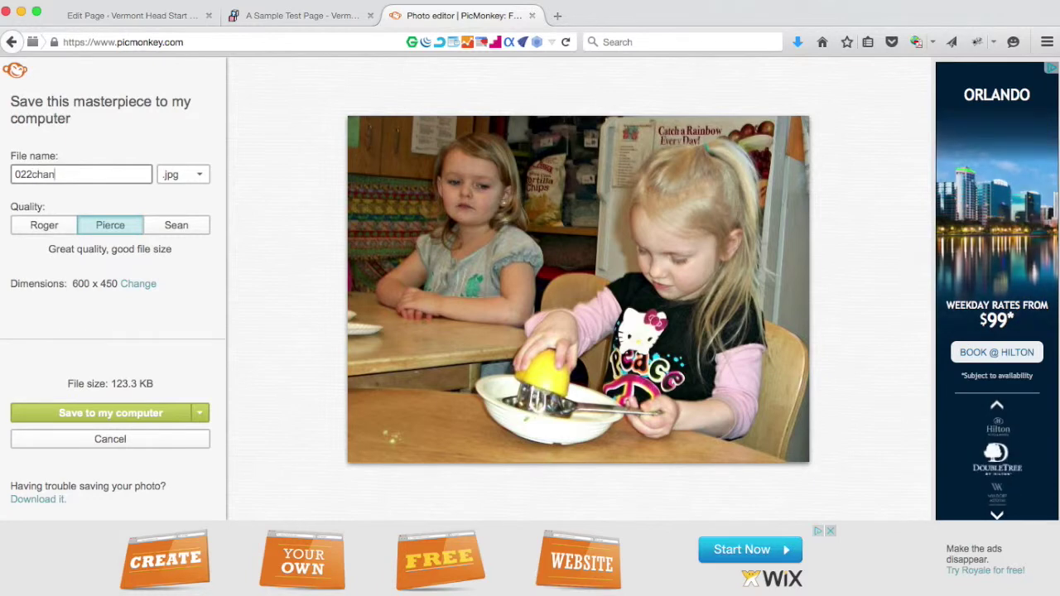
pyautogui.write('ges2')
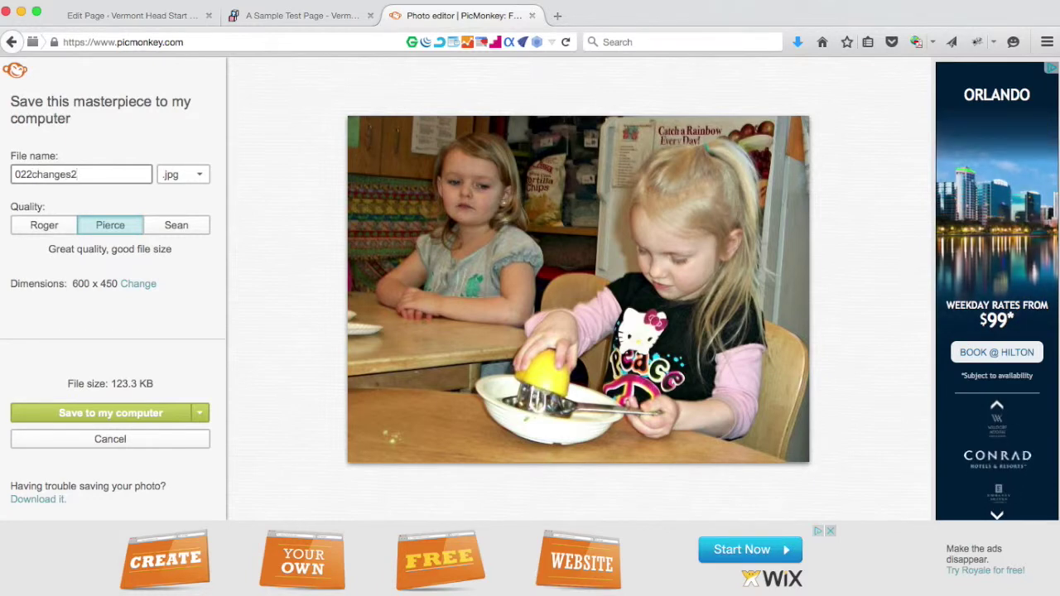
# Review the available file formats and compare file sizes for the Roger, Pierce and Sean qualities, going back to Pierce
pyautogui.click(193, 174)
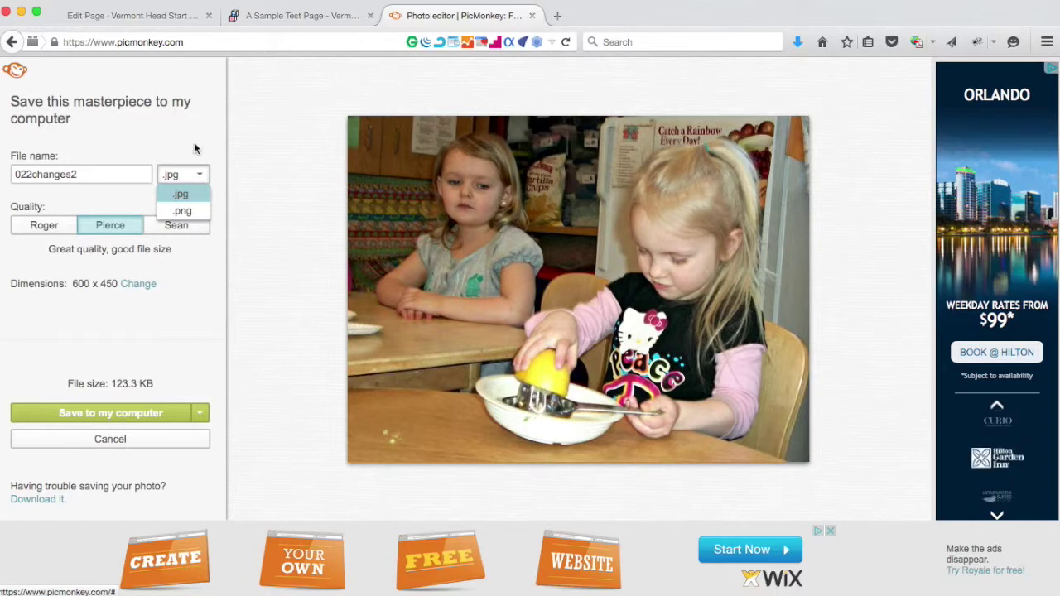
pyautogui.click(198, 170)
pyautogui.click(199, 175)
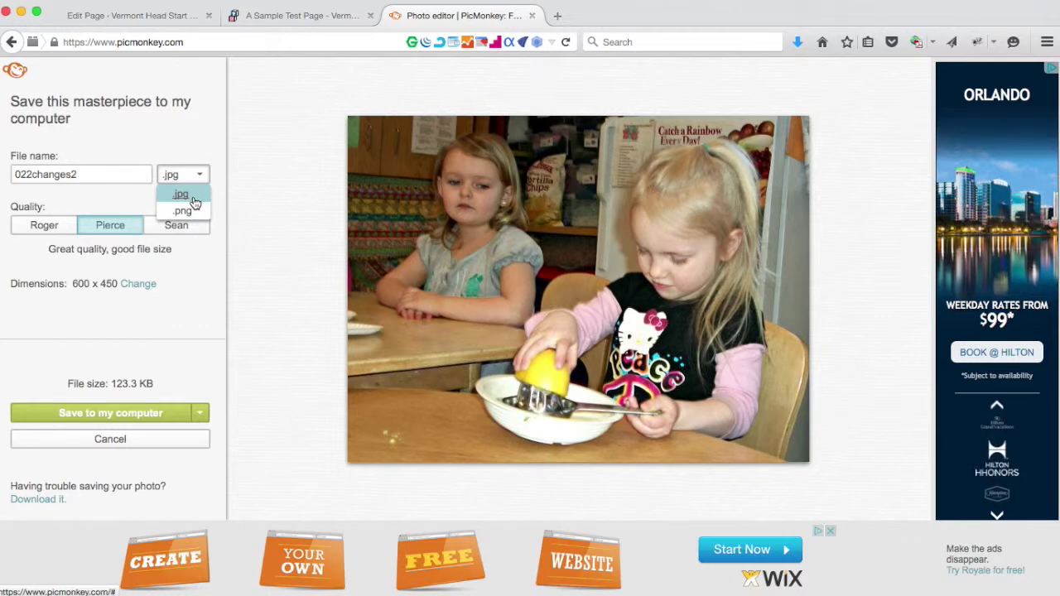
pyautogui.click(189, 126)
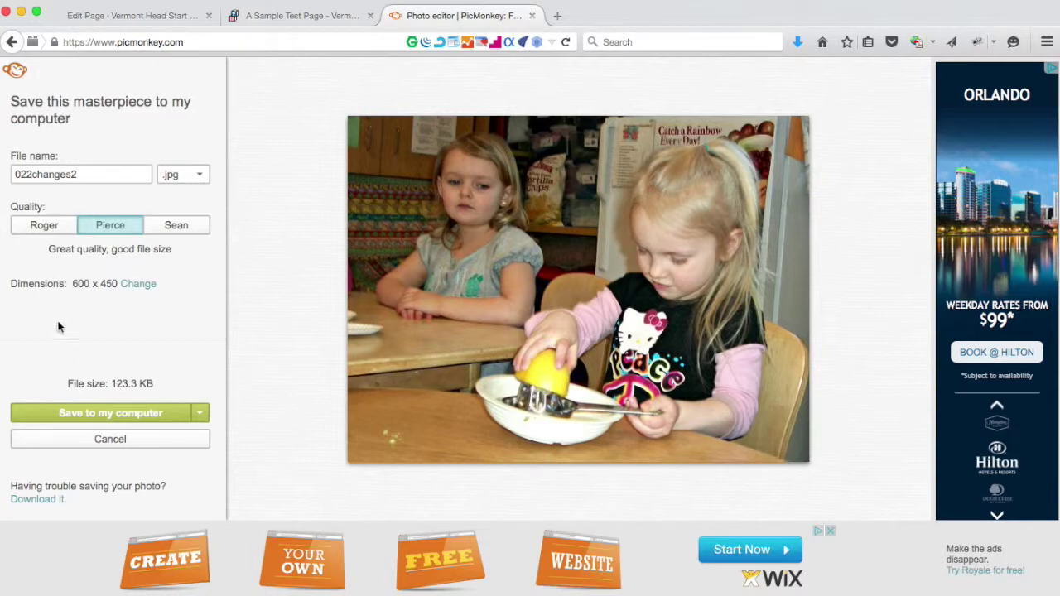
pyautogui.click(41, 227)
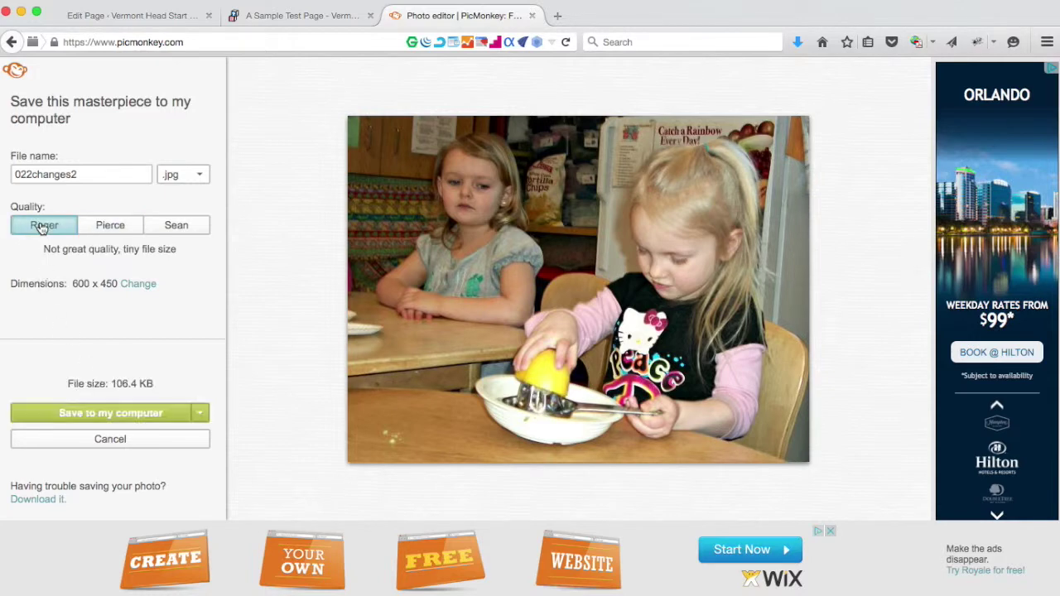
pyautogui.click(109, 228)
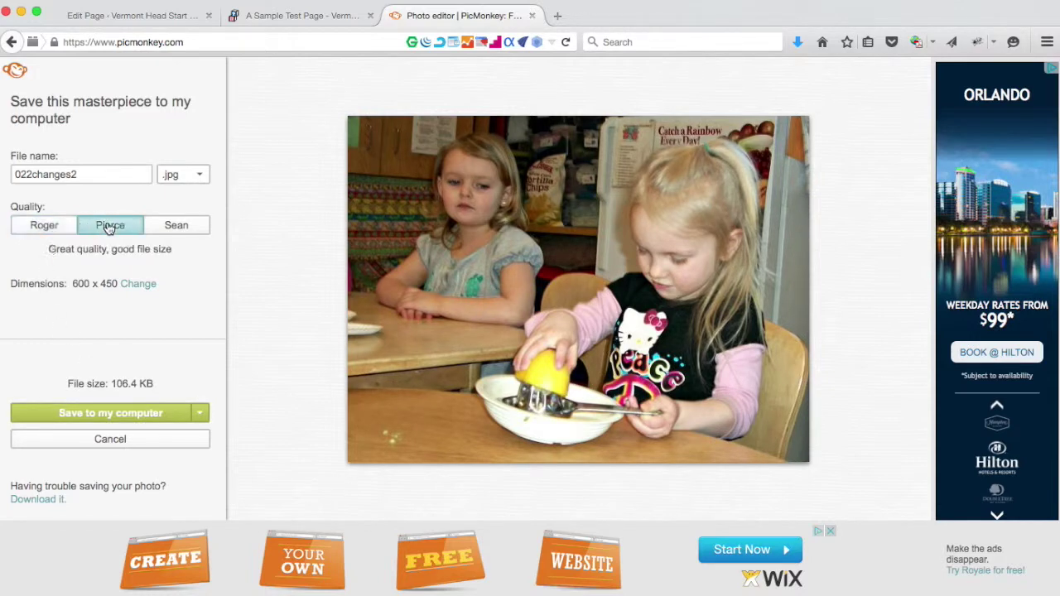
pyautogui.click(168, 226)
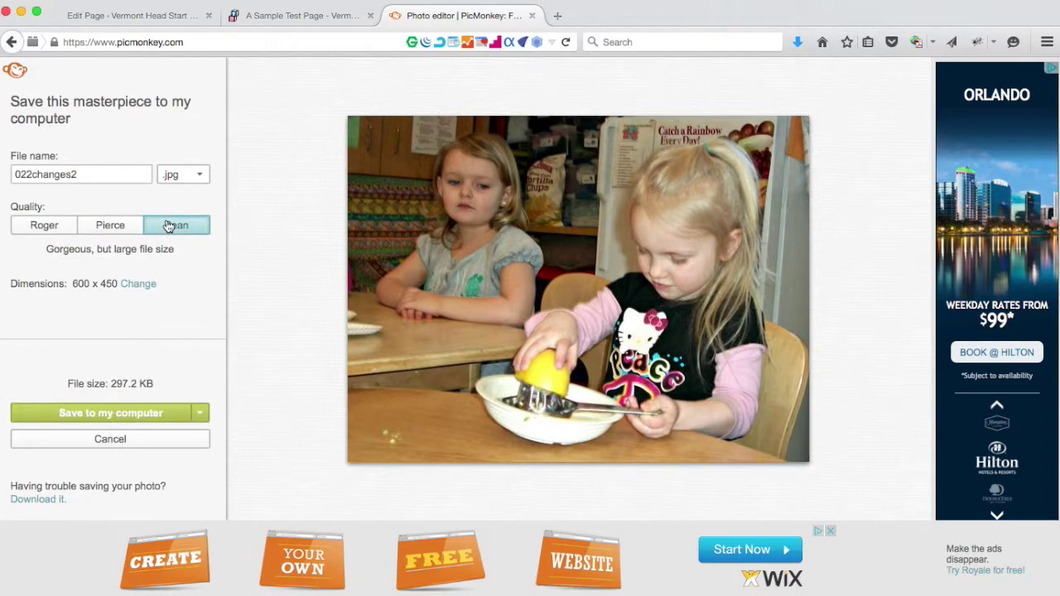
pyautogui.click(112, 230)
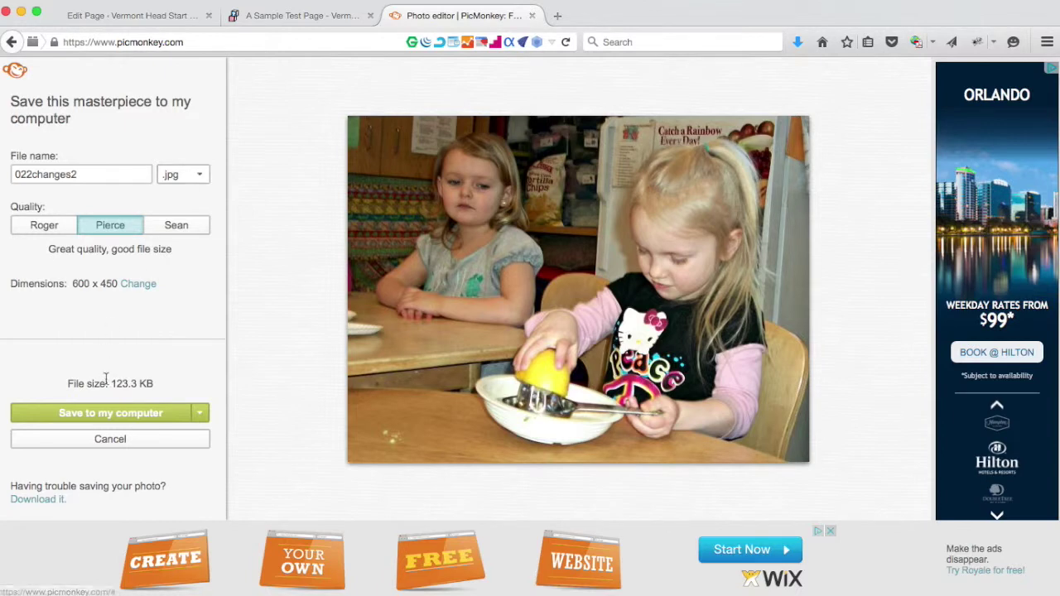
# Check the file size with the .png format, then return the format to .jpg
pyautogui.click(197, 175)
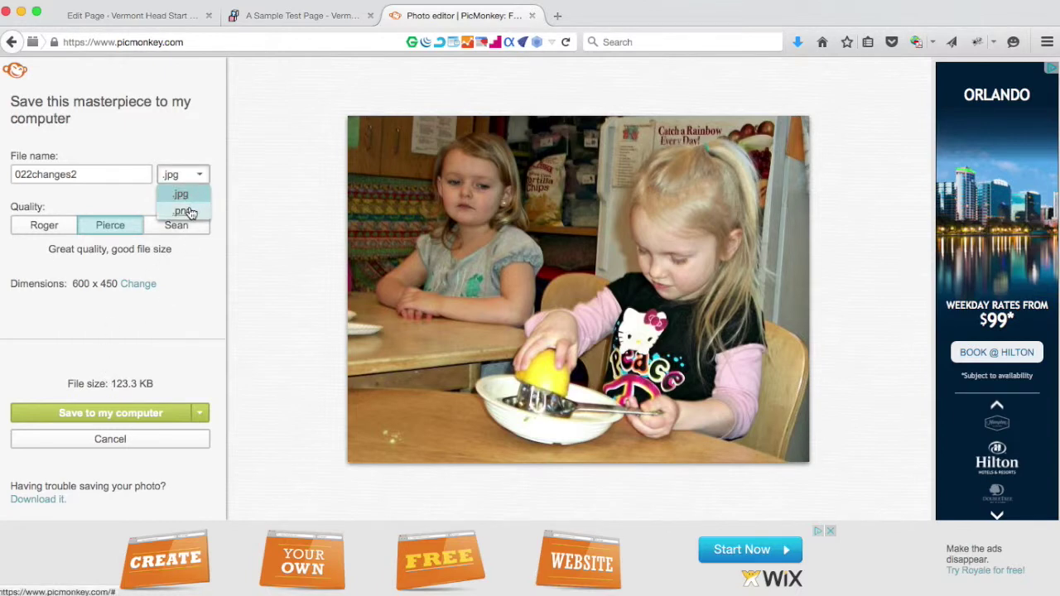
pyautogui.click(189, 212)
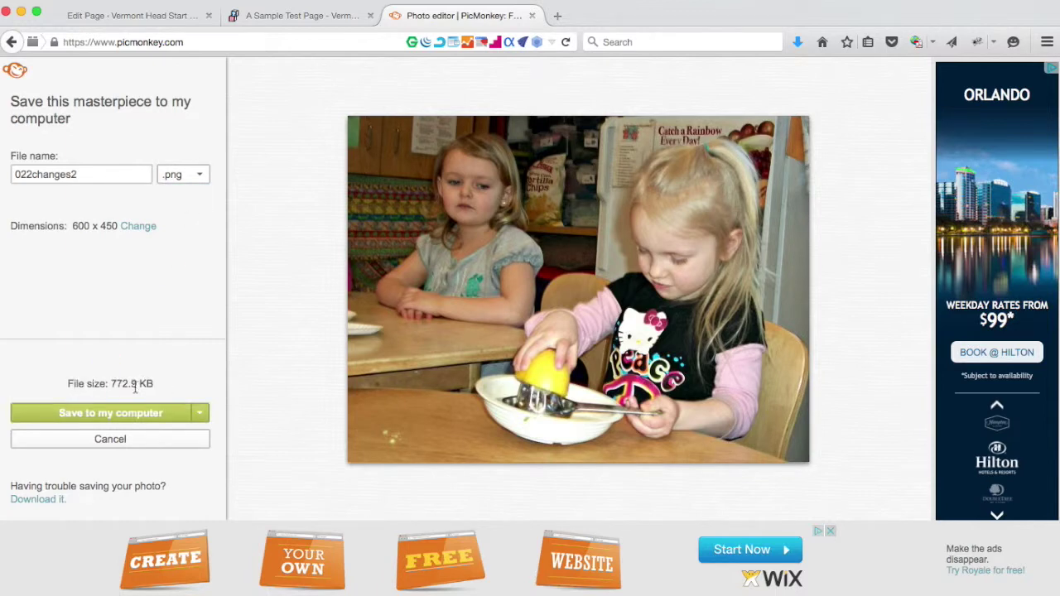
pyautogui.click(199, 174)
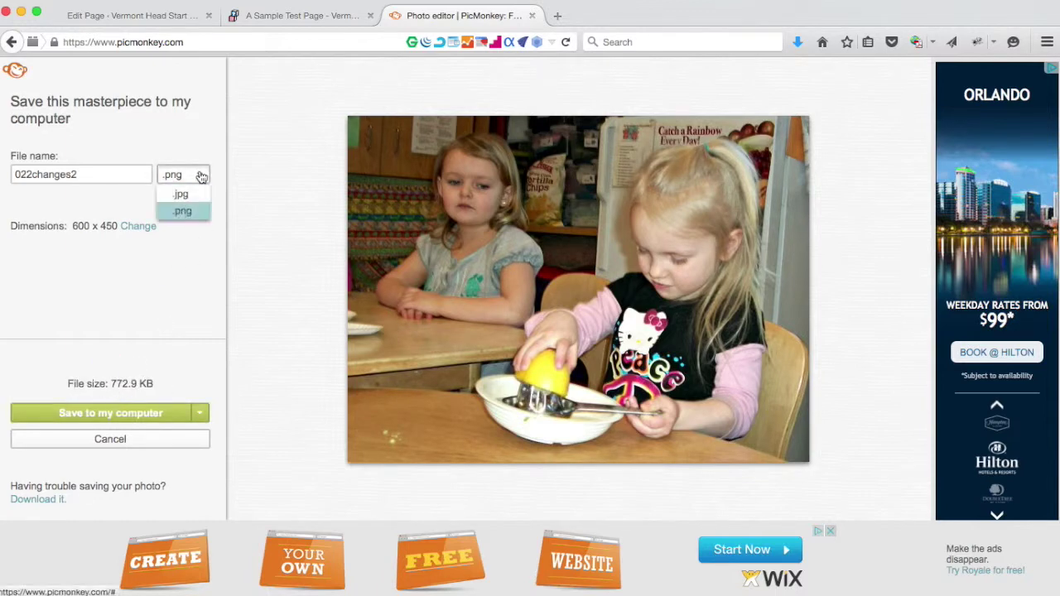
pyautogui.click(192, 193)
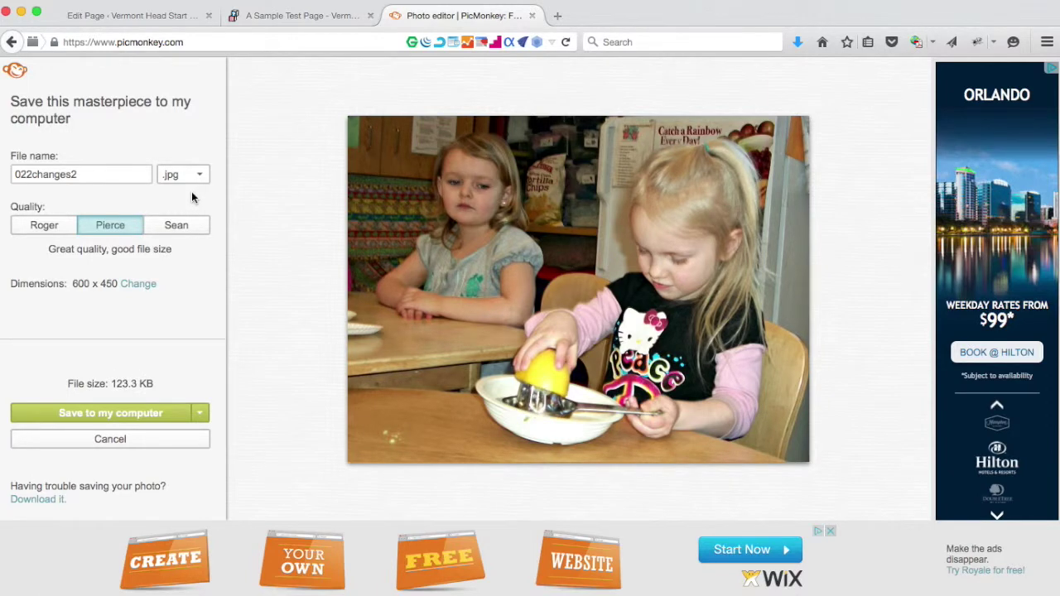
# Save the photo as 022changes2.jpg in the Supplied Photos folder
pyautogui.click(128, 418)
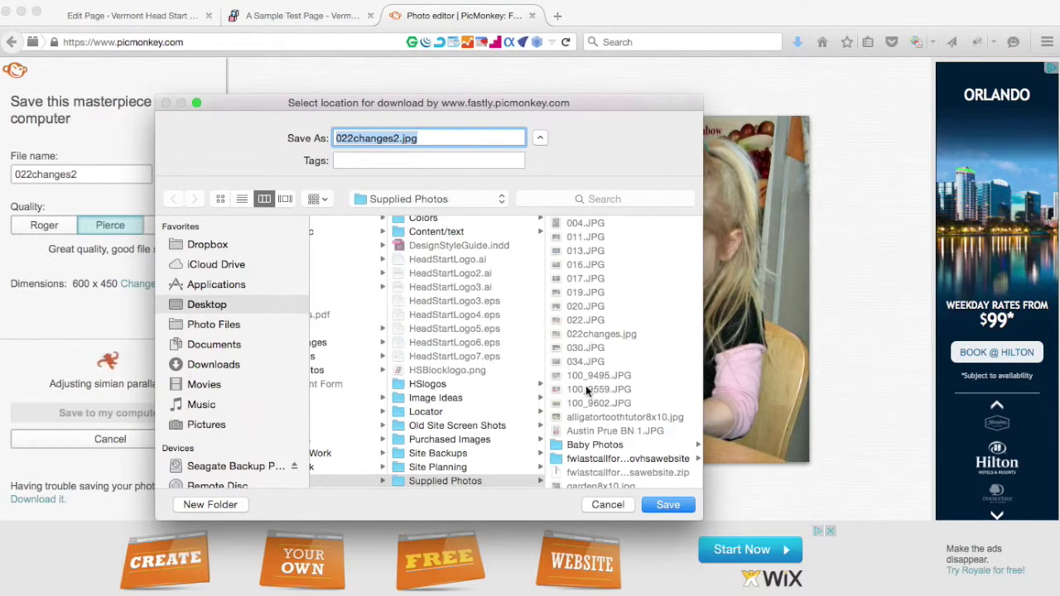
pyautogui.scroll(-4, 586, 391)
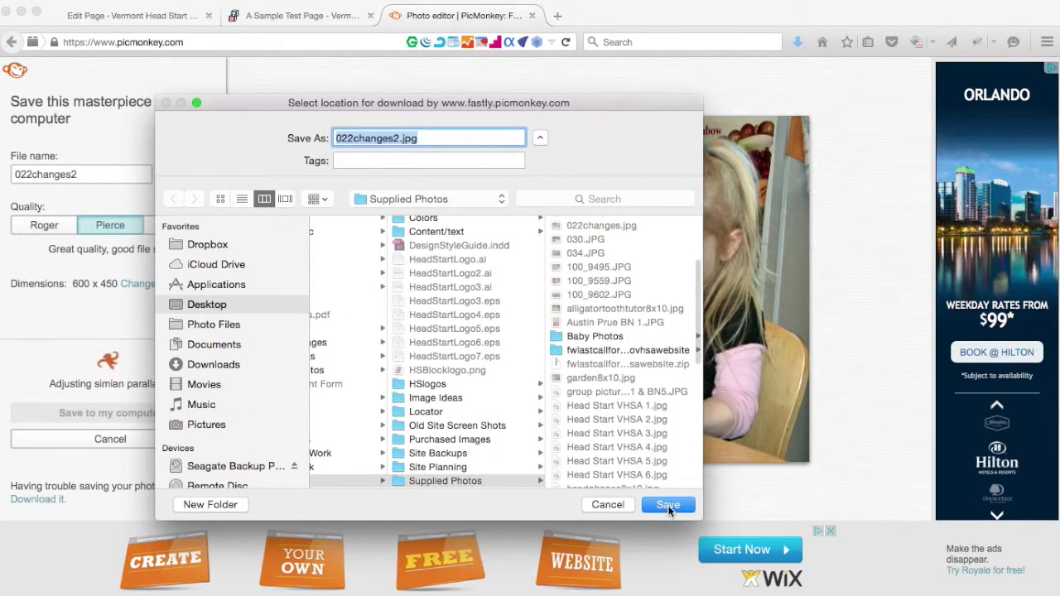
pyautogui.click(668, 507)
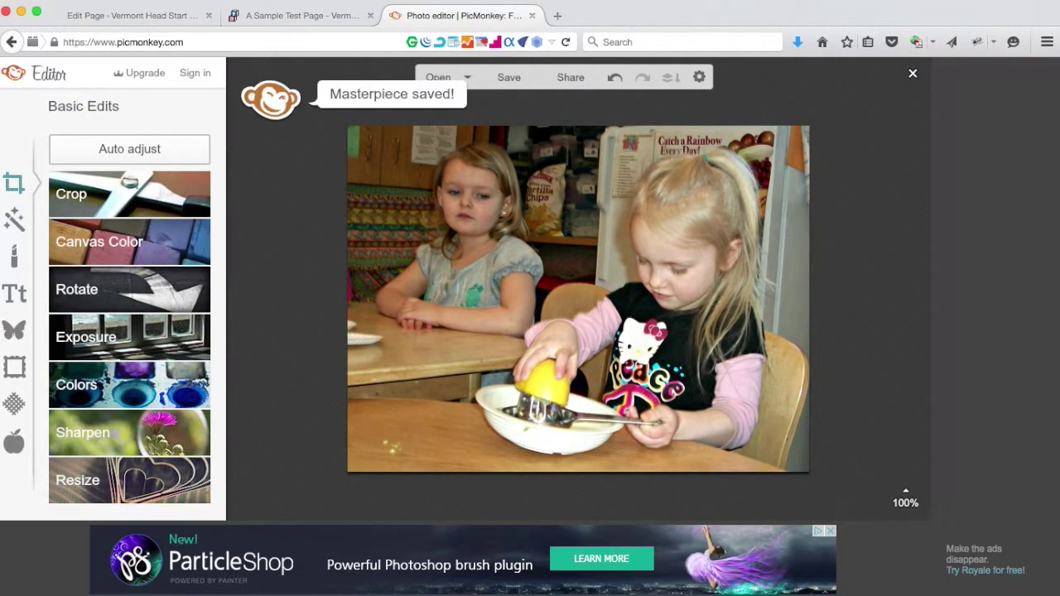
# Switch to the WordPress page editor and upload 022changes2.jpg from the Supplied Photos folder
pyautogui.click(127, 15)
pyautogui.click(600, 334)
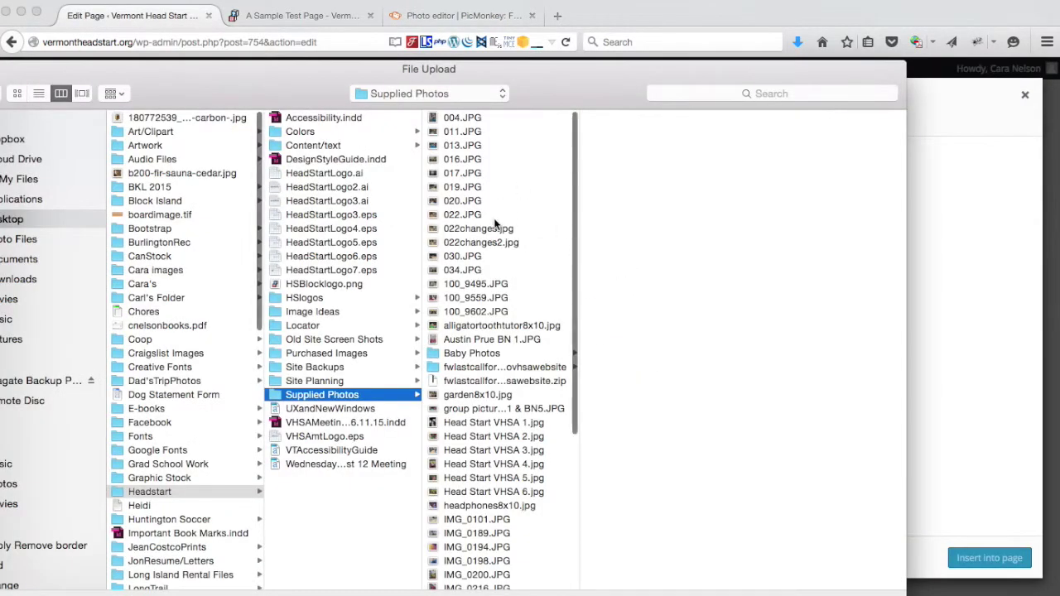
pyautogui.click(490, 240)
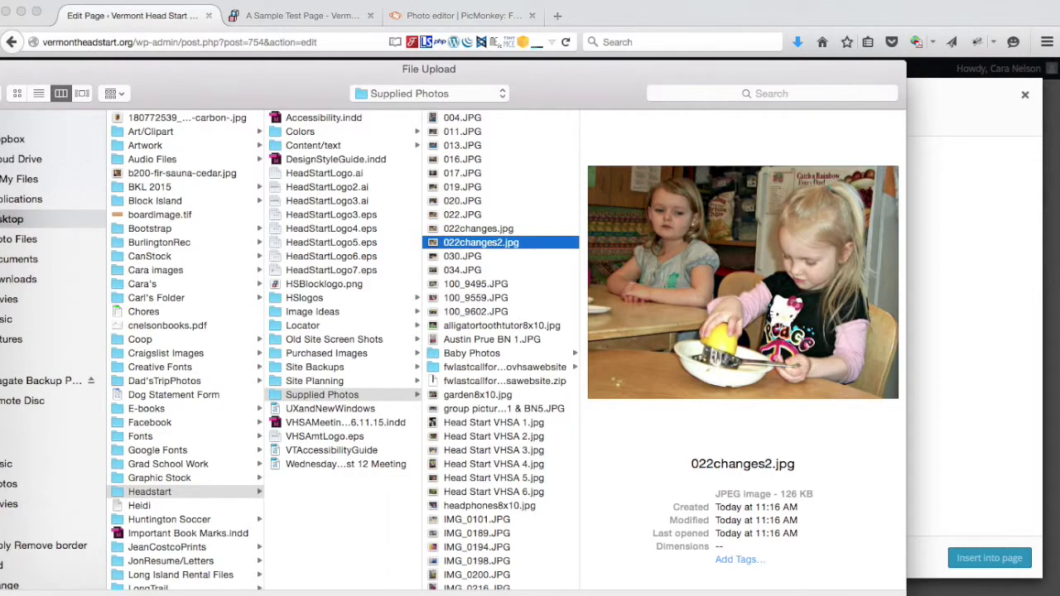
pyautogui.press('Return')
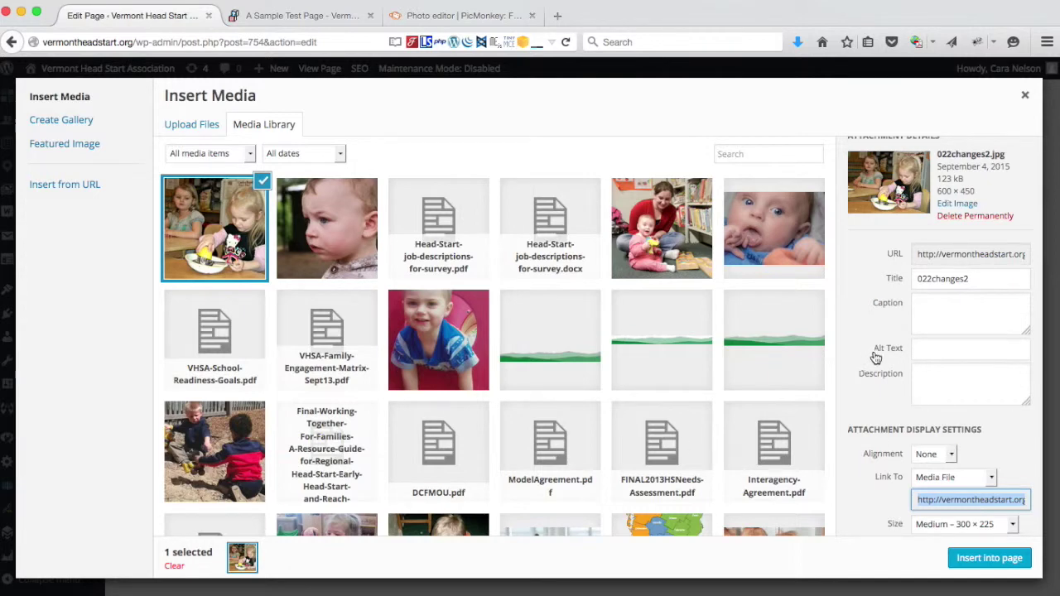
# Give the uploaded 022changes2 photo the alt text "VHSA child in early education class" and insert it into the page at medium size
pyautogui.click(931, 349)
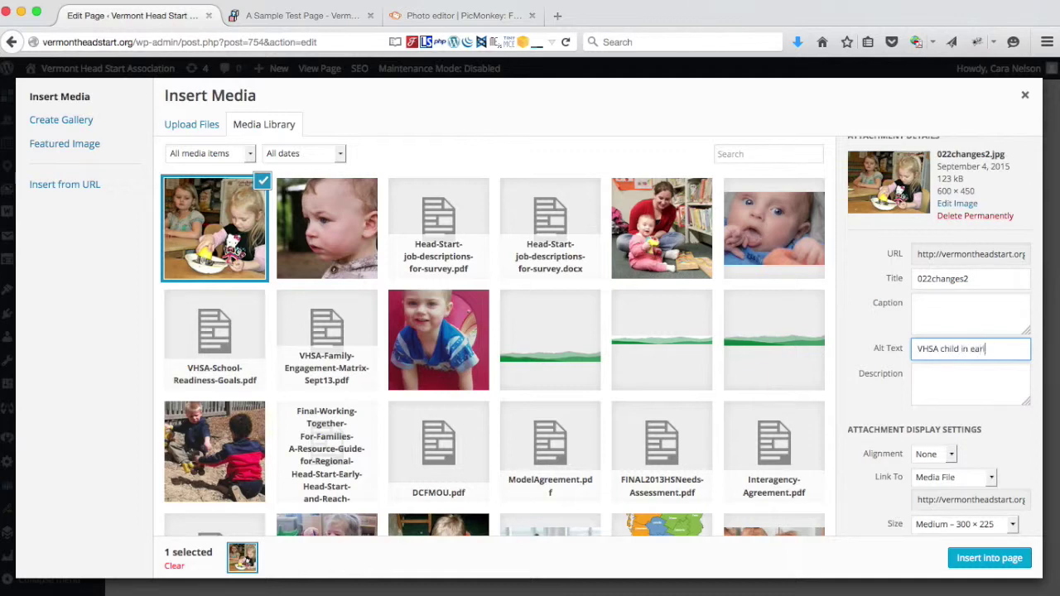
pyautogui.write('ducation class')
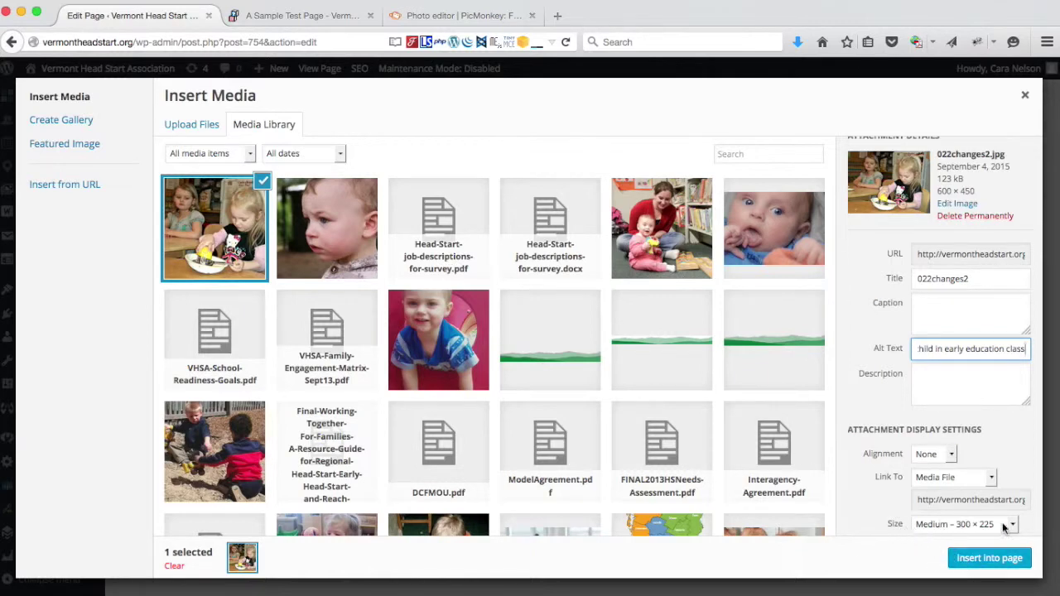
pyautogui.click(967, 562)
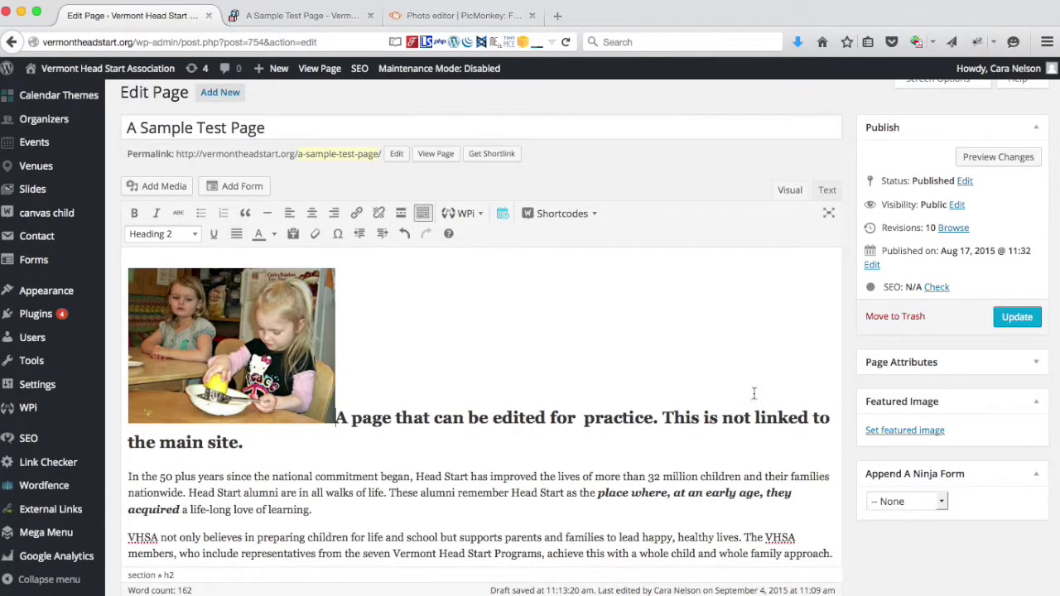
# Align the inserted photo left so the heading and text wrap around it, and update the page
pyautogui.click(177, 403)
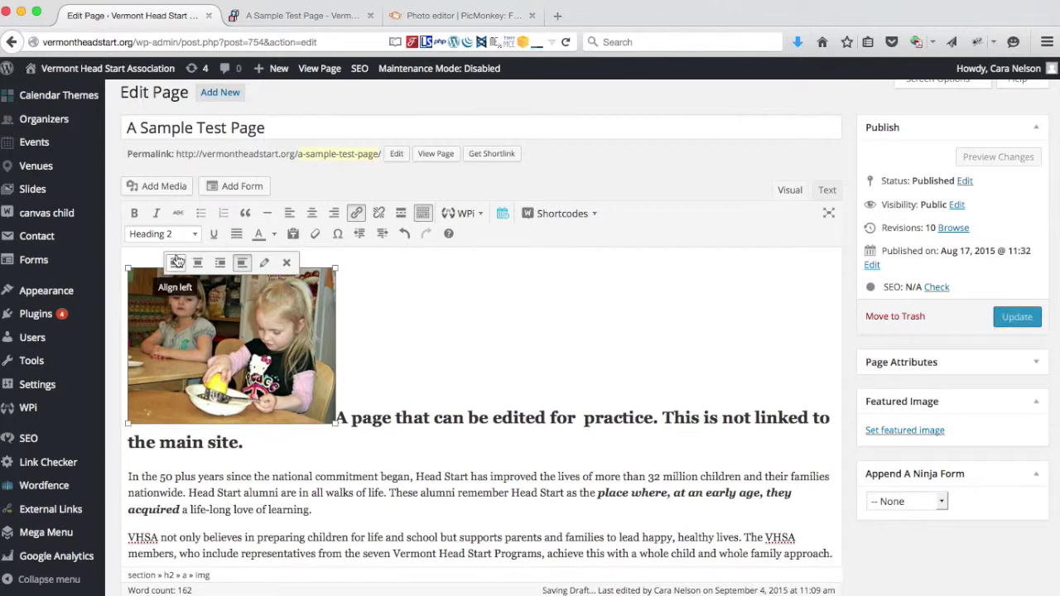
pyautogui.click(175, 262)
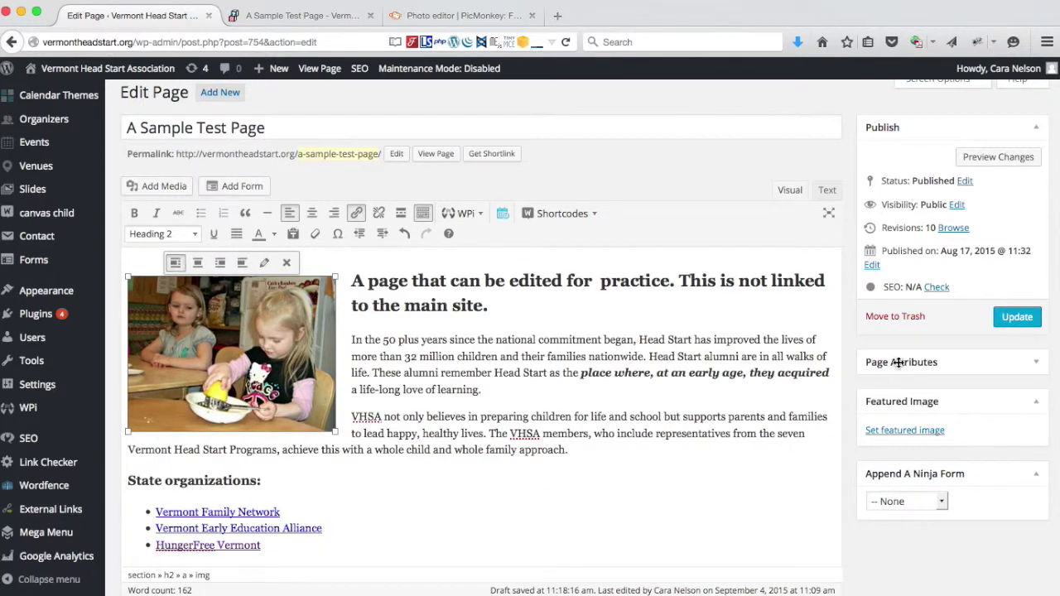
pyautogui.click(1017, 319)
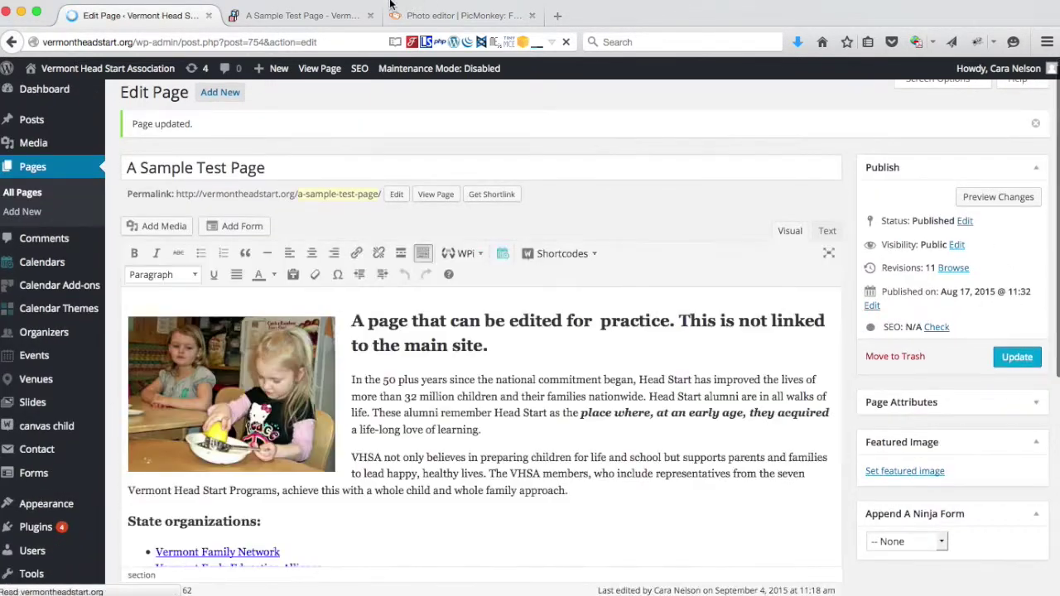
# Reload the sample page's preview to check how the new photo is placed
pyautogui.click(331, 16)
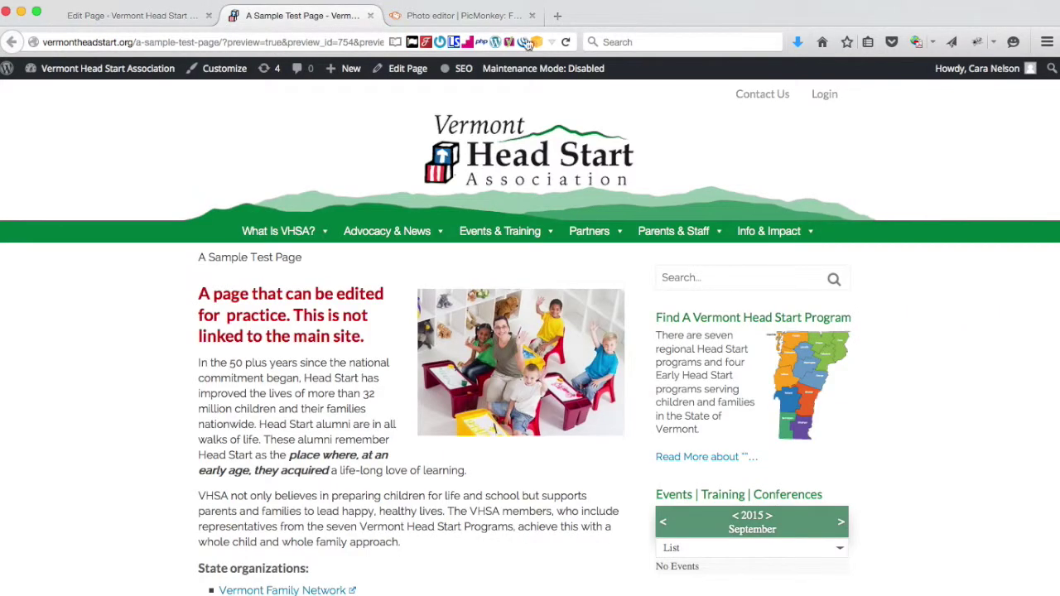
pyautogui.click(566, 43)
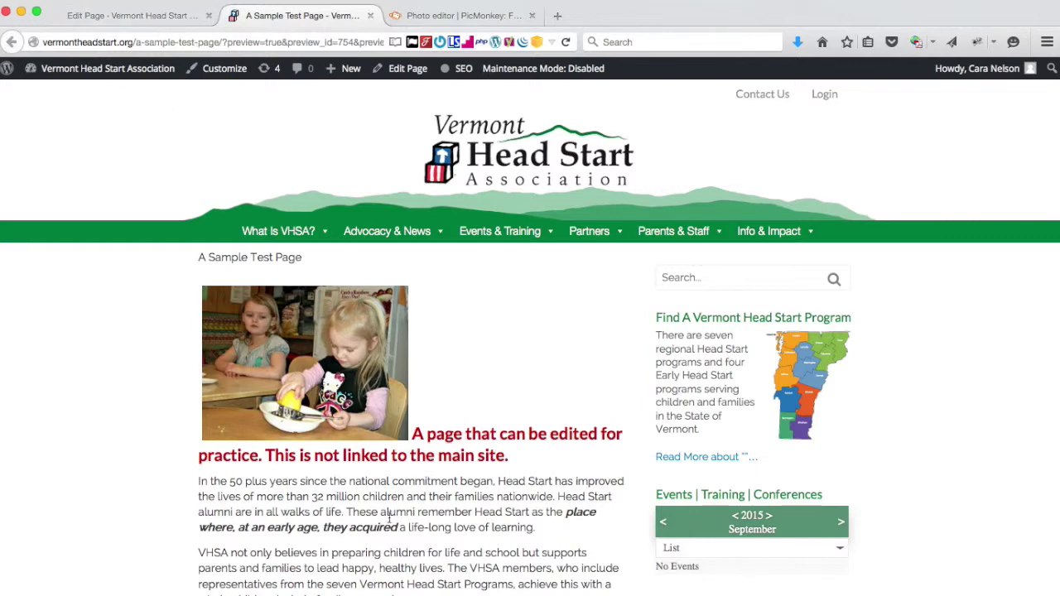
# Return to the page editor and select the photo beside the heading to check its alignment
pyautogui.click(135, 16)
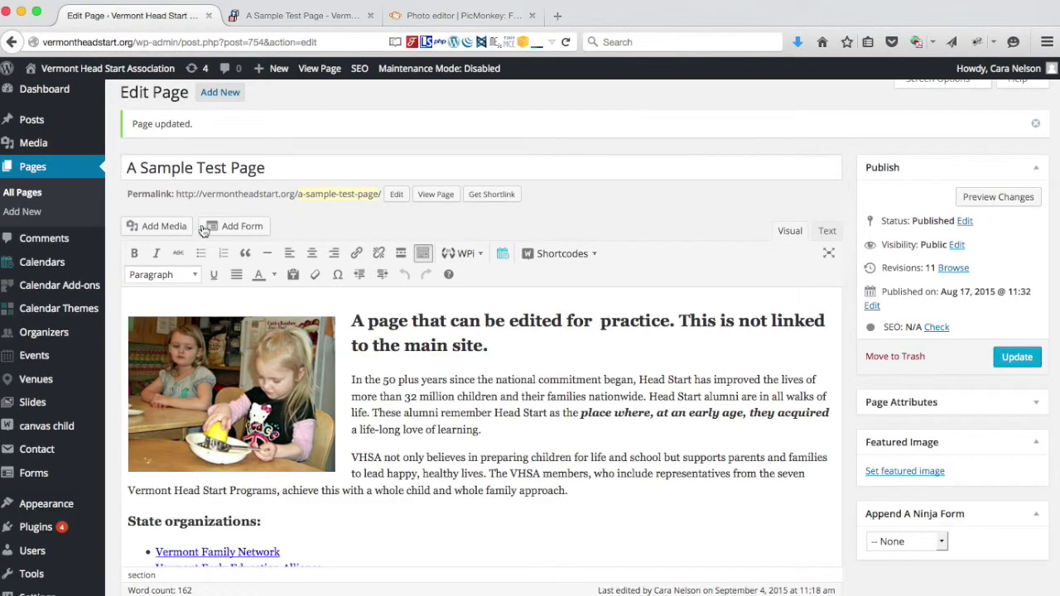
pyautogui.click(352, 322)
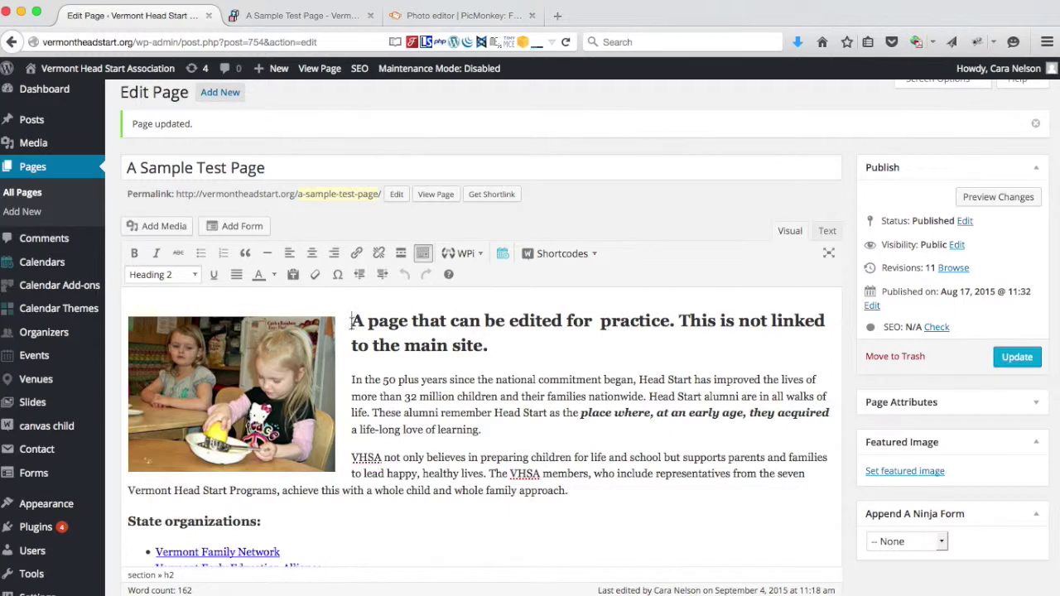
pyautogui.click(297, 368)
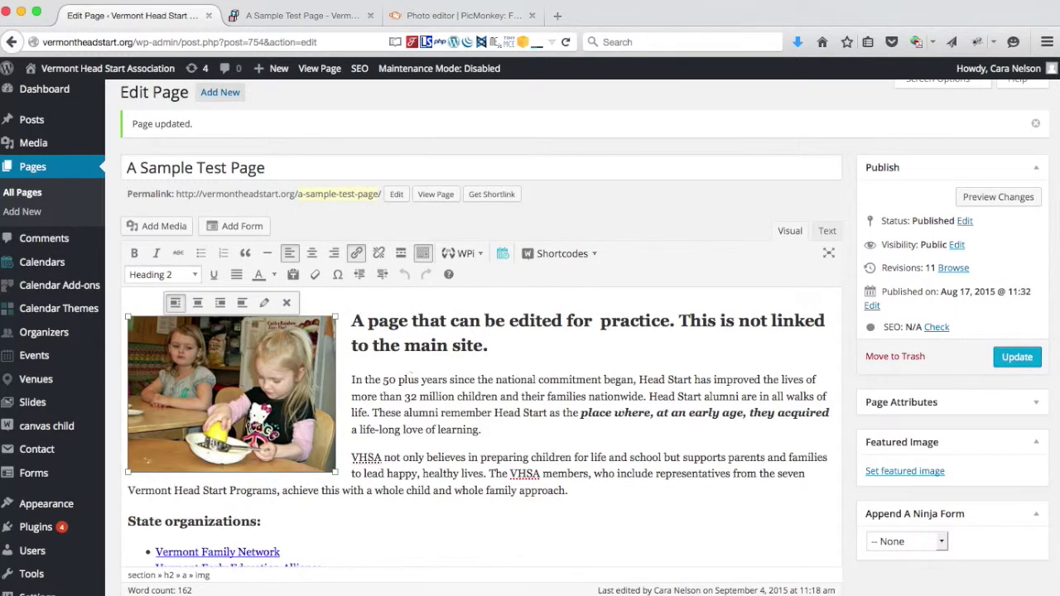